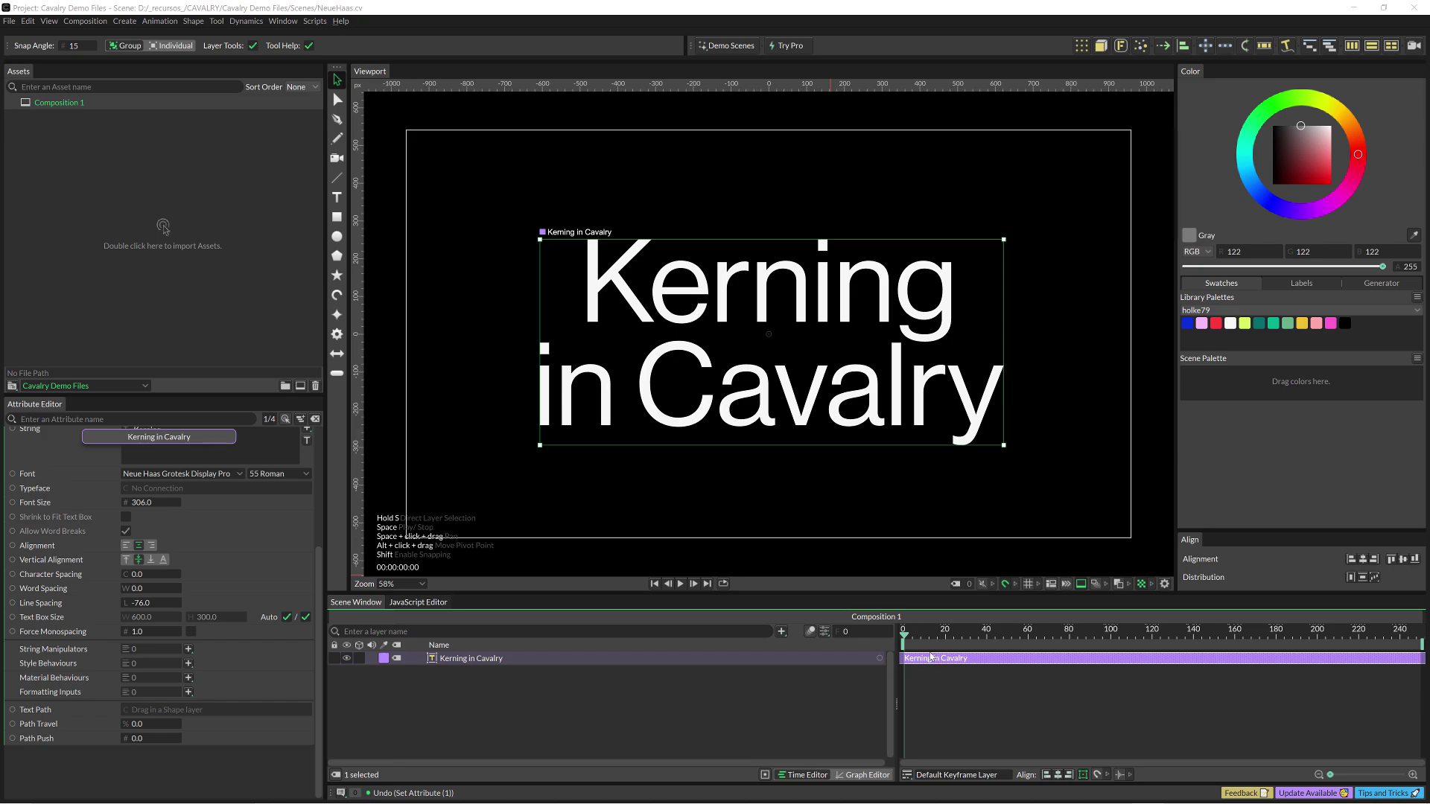
- Move the playhead to about 1 second and select the Kerning in Cavalry text layer
left_click_drag(927, 639, 958, 635)
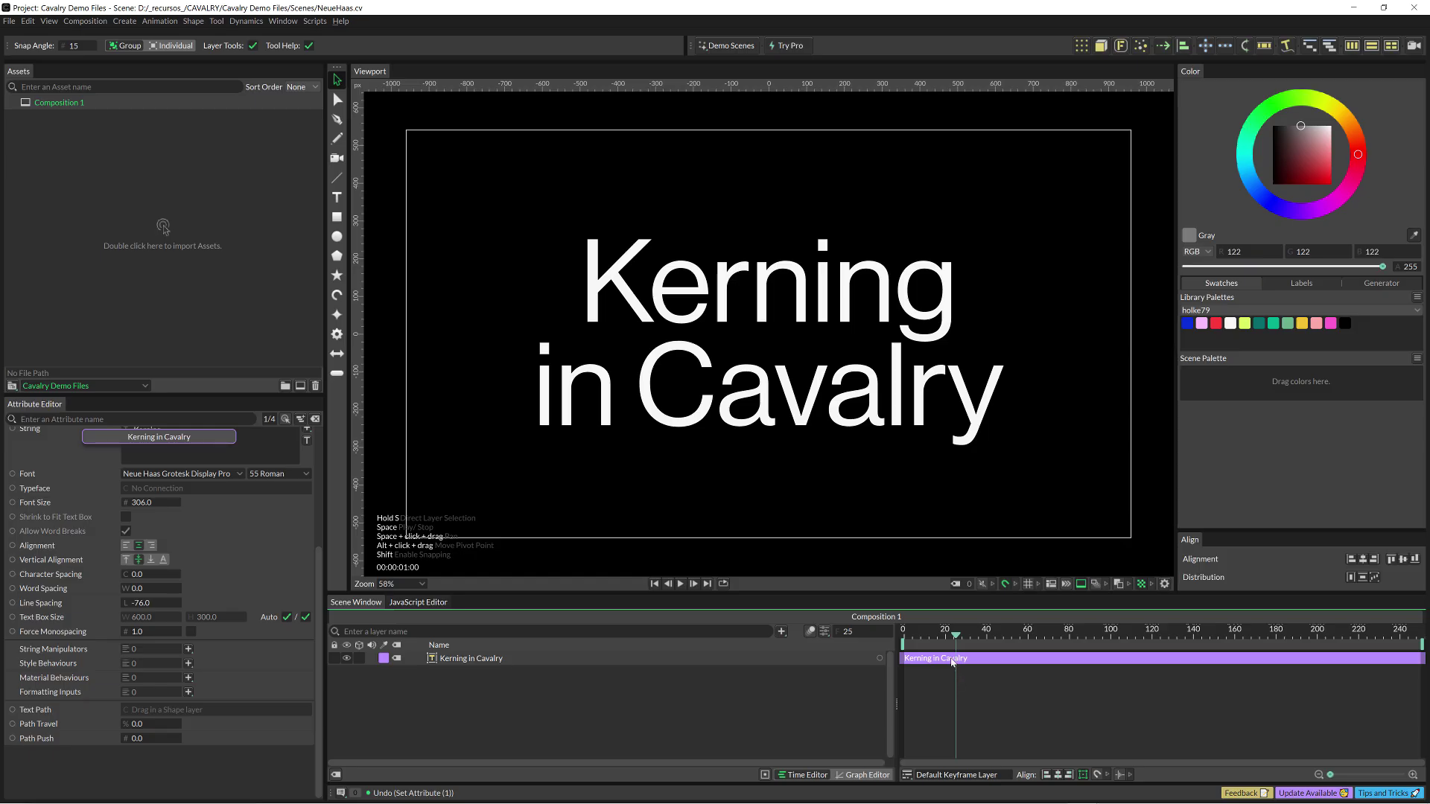
left_click(953, 662)
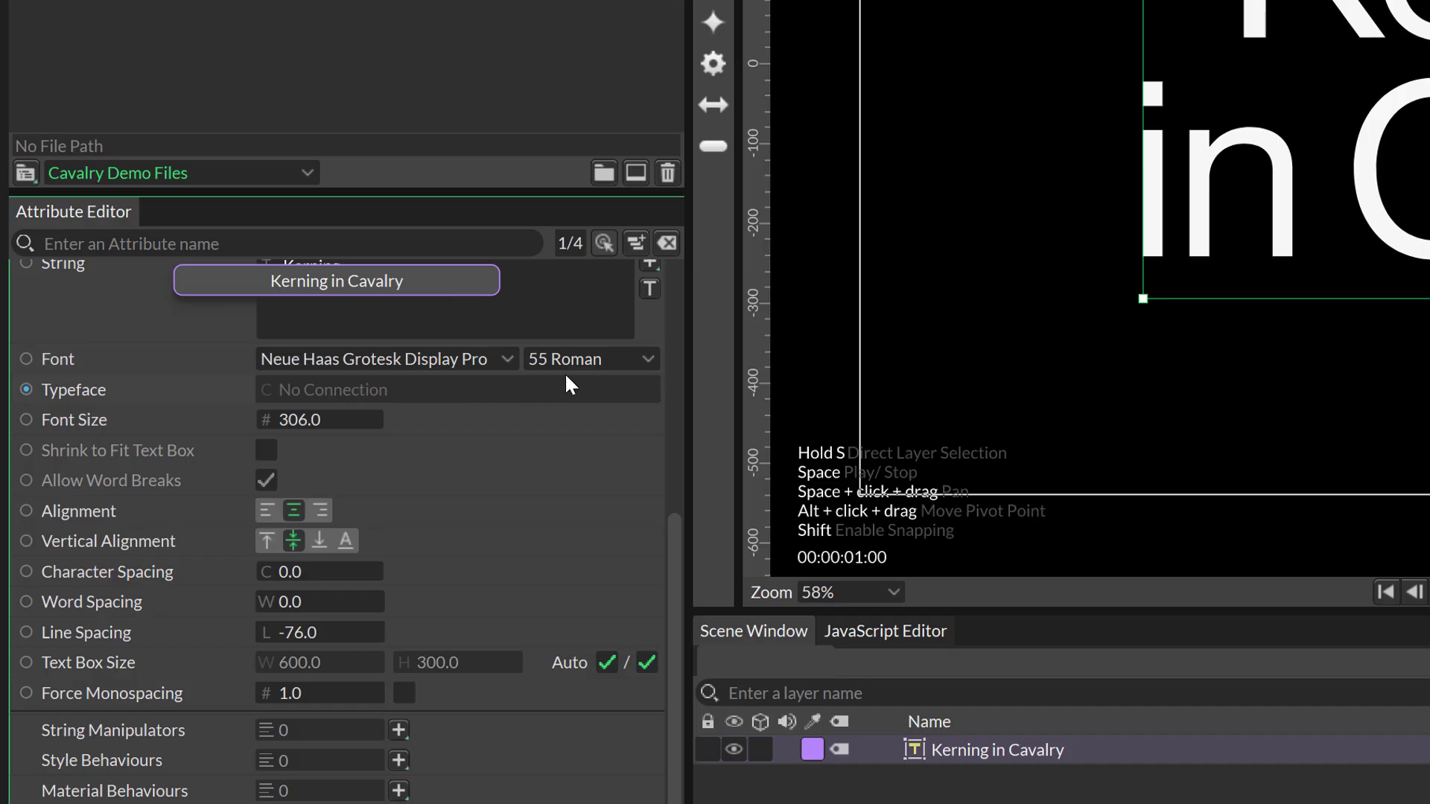
left_click(636, 357)
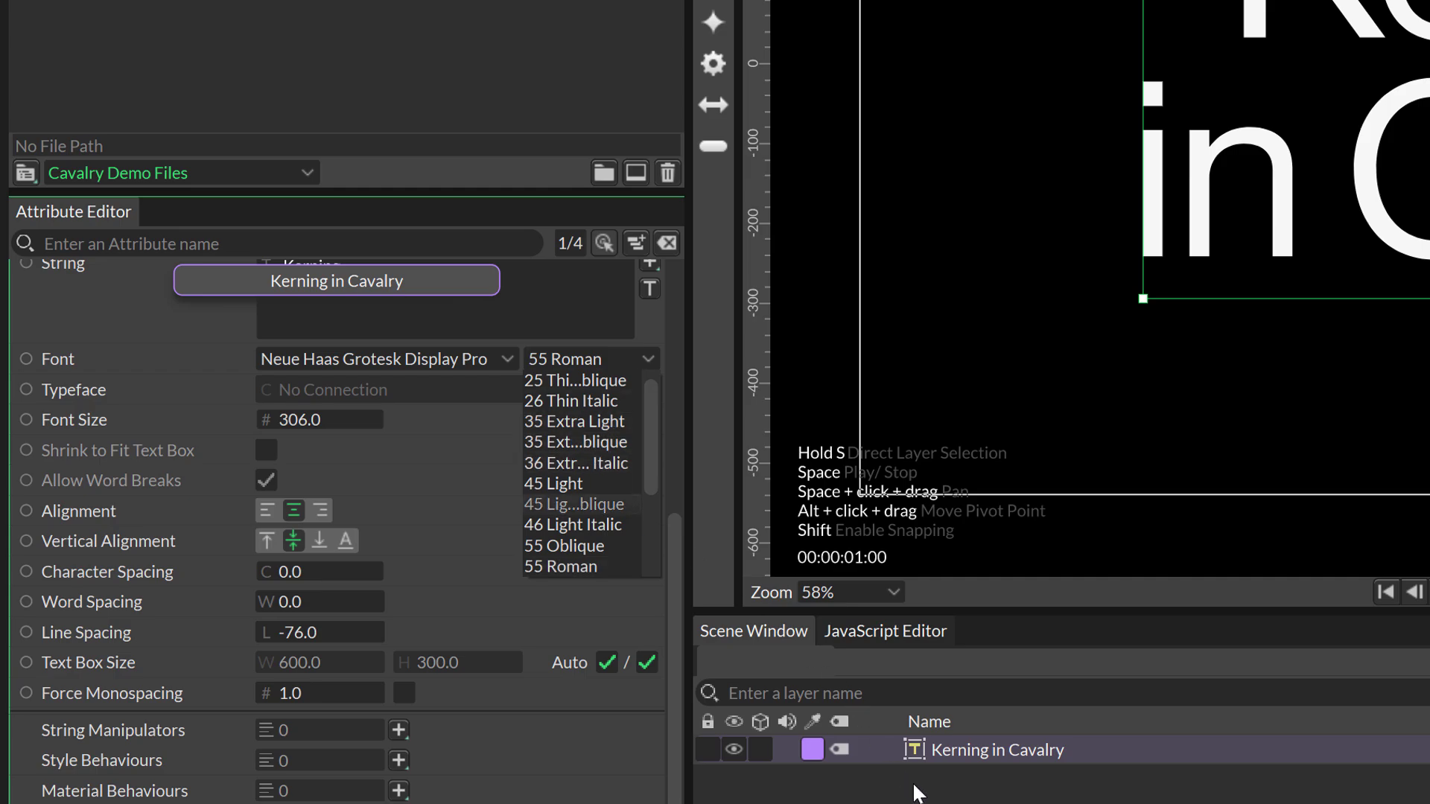
left_click(979, 757)
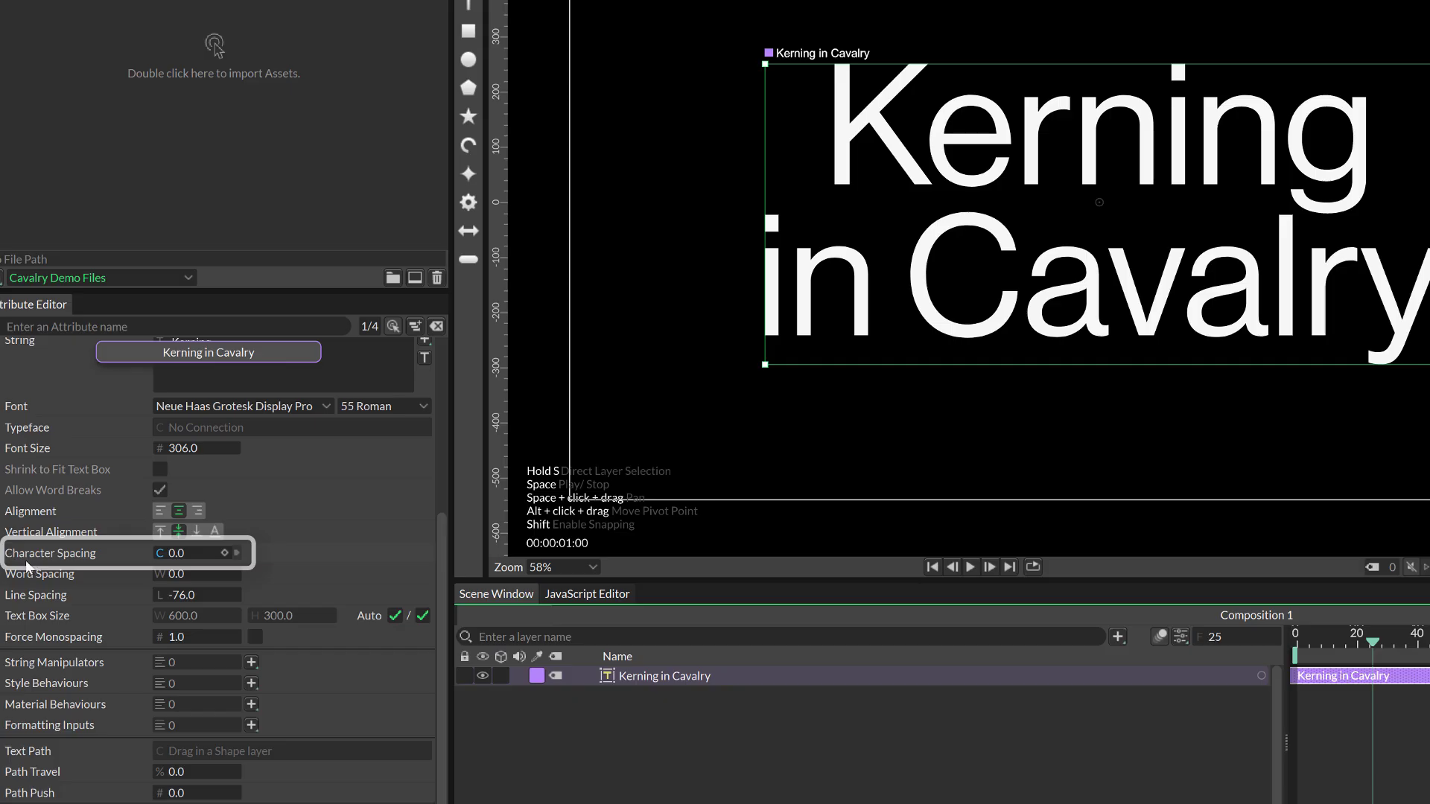
- Try Character Spacing values from -12 upward and back down, settling on -17.0
left_click(173, 554)
type("-12")
key("Return")
key("Up")
key("Up")
key("Up")
key("Up")
key("Up")
key("Up")
key("Up")
key("Up")
key("Up")
key("Up")
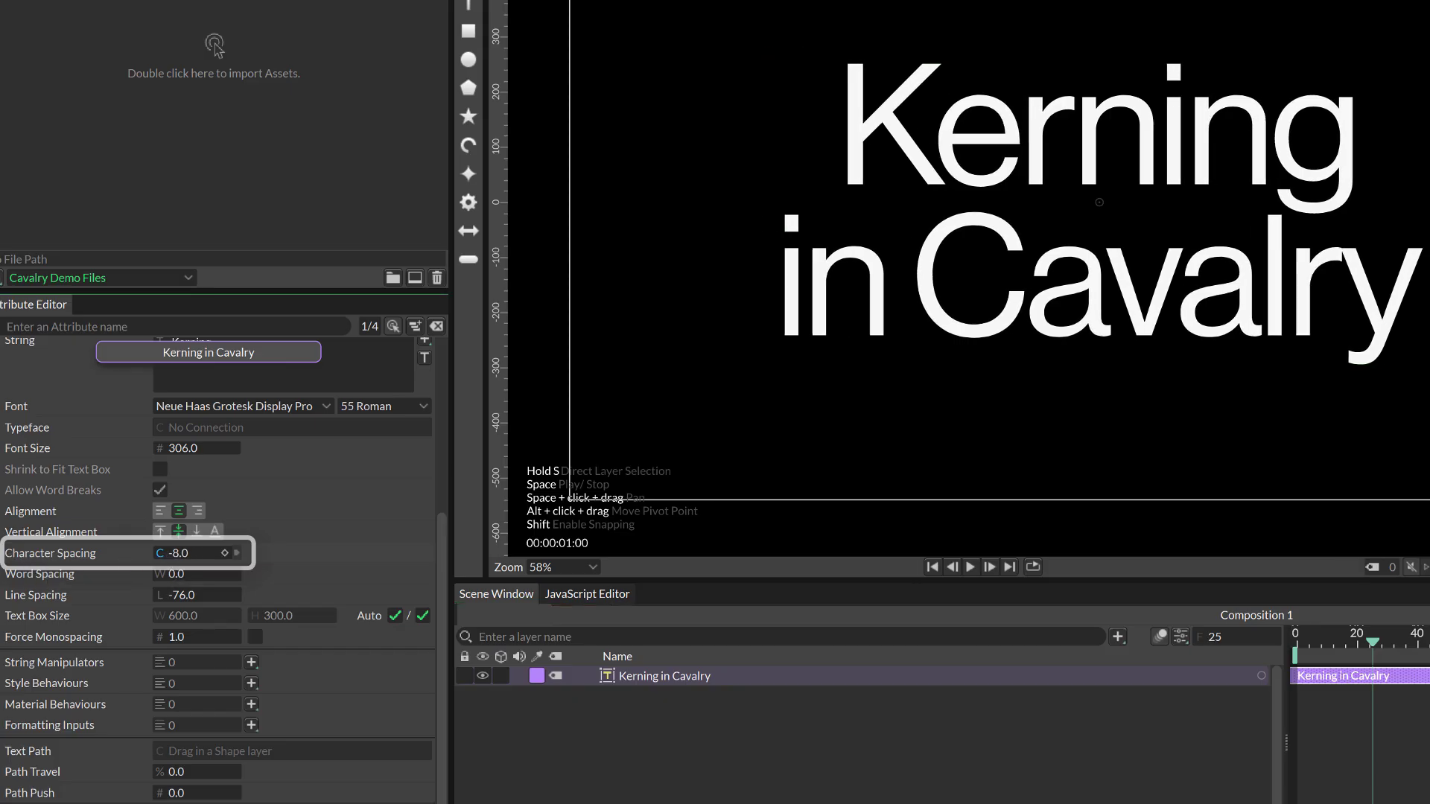
key("Up")
key("Up")
key("Up")
key("Up")
key("Up")
key("Up")
key("Up")
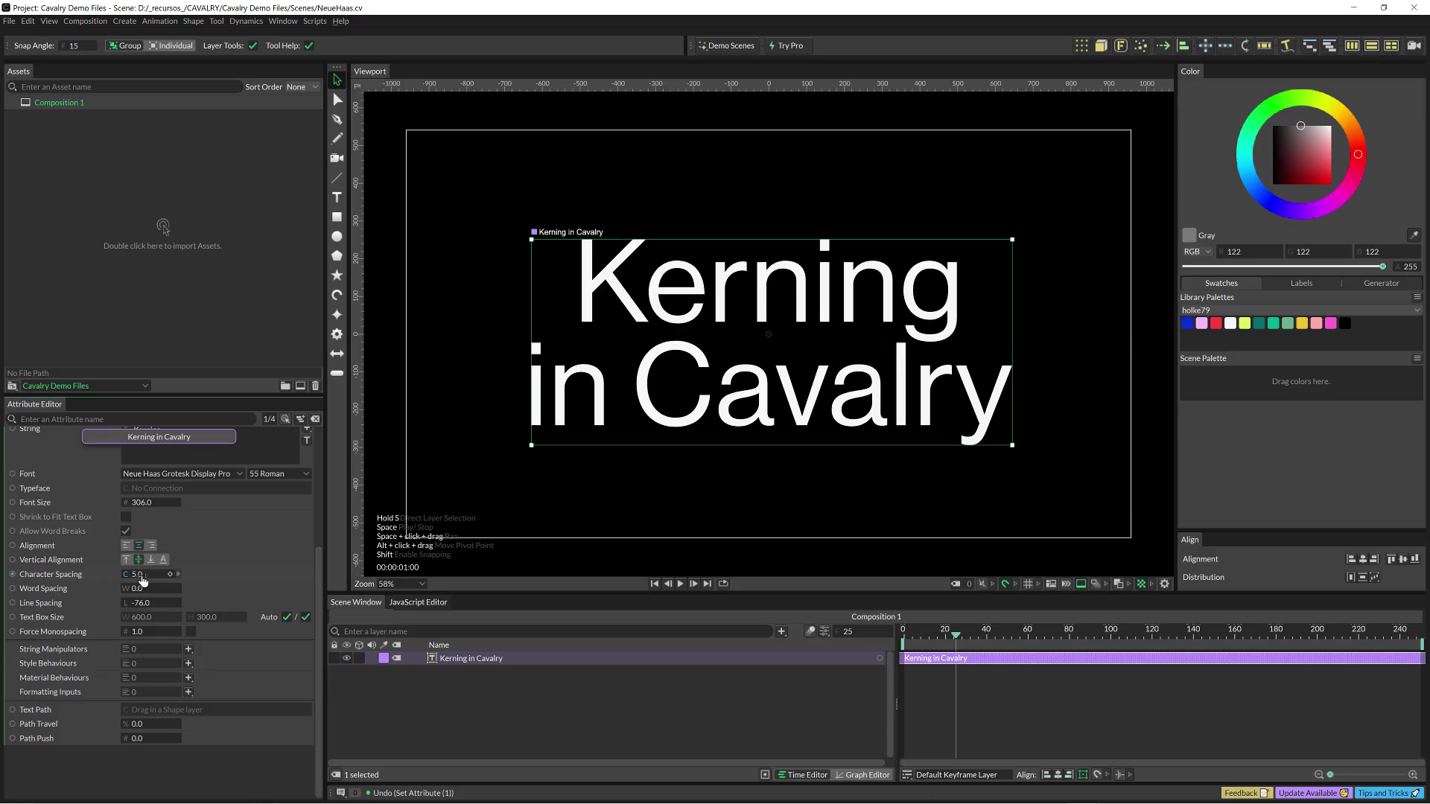
key("Down")
key("Down")
key("Down")
key("Down")
key("Down")
key("Down")
key("Down")
key("Down")
key("Down")
key("Down")
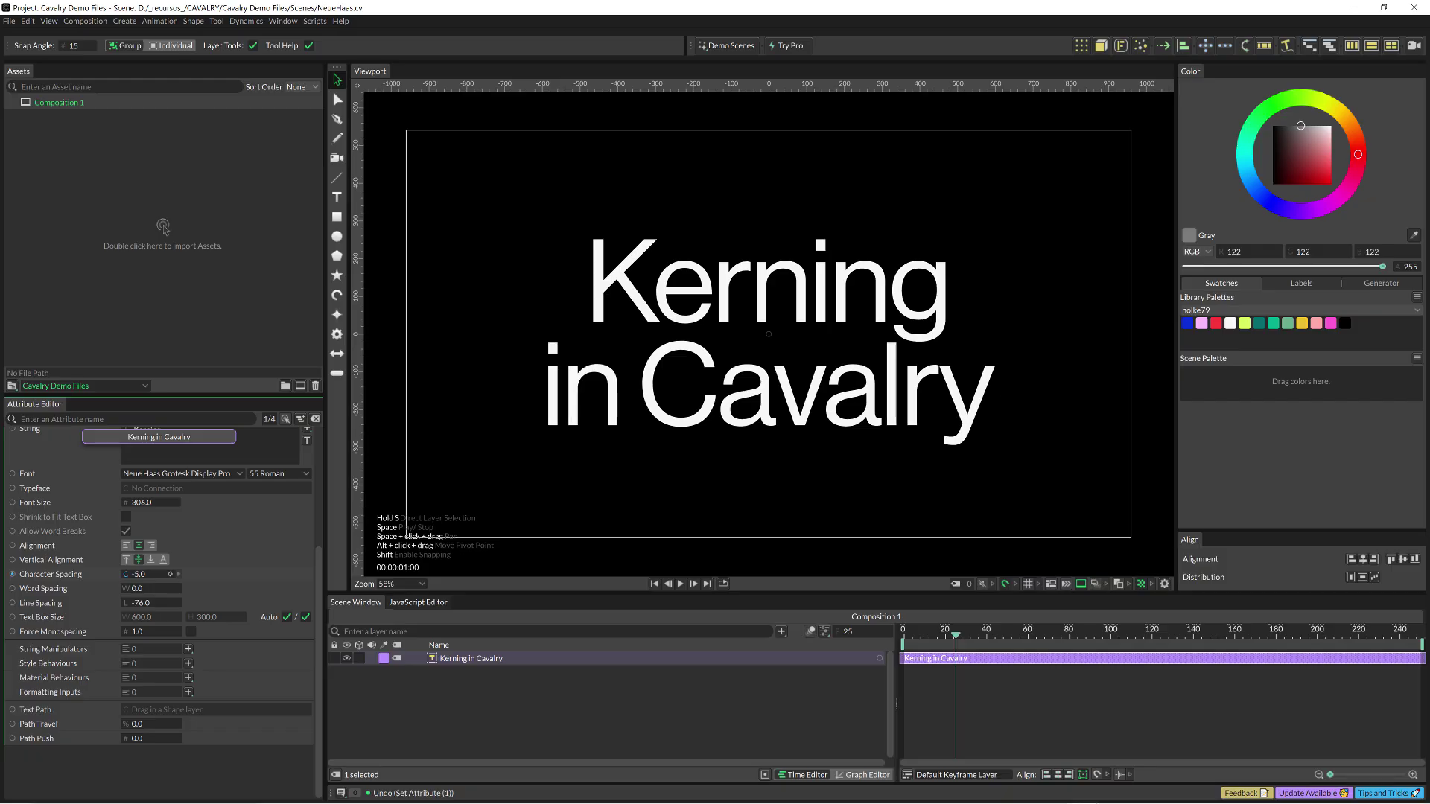
key("Down")
key("Down")
key("Down")
key("Down")
key("Down")
key("Down")
key("Down")
key("Down")
key("Down")
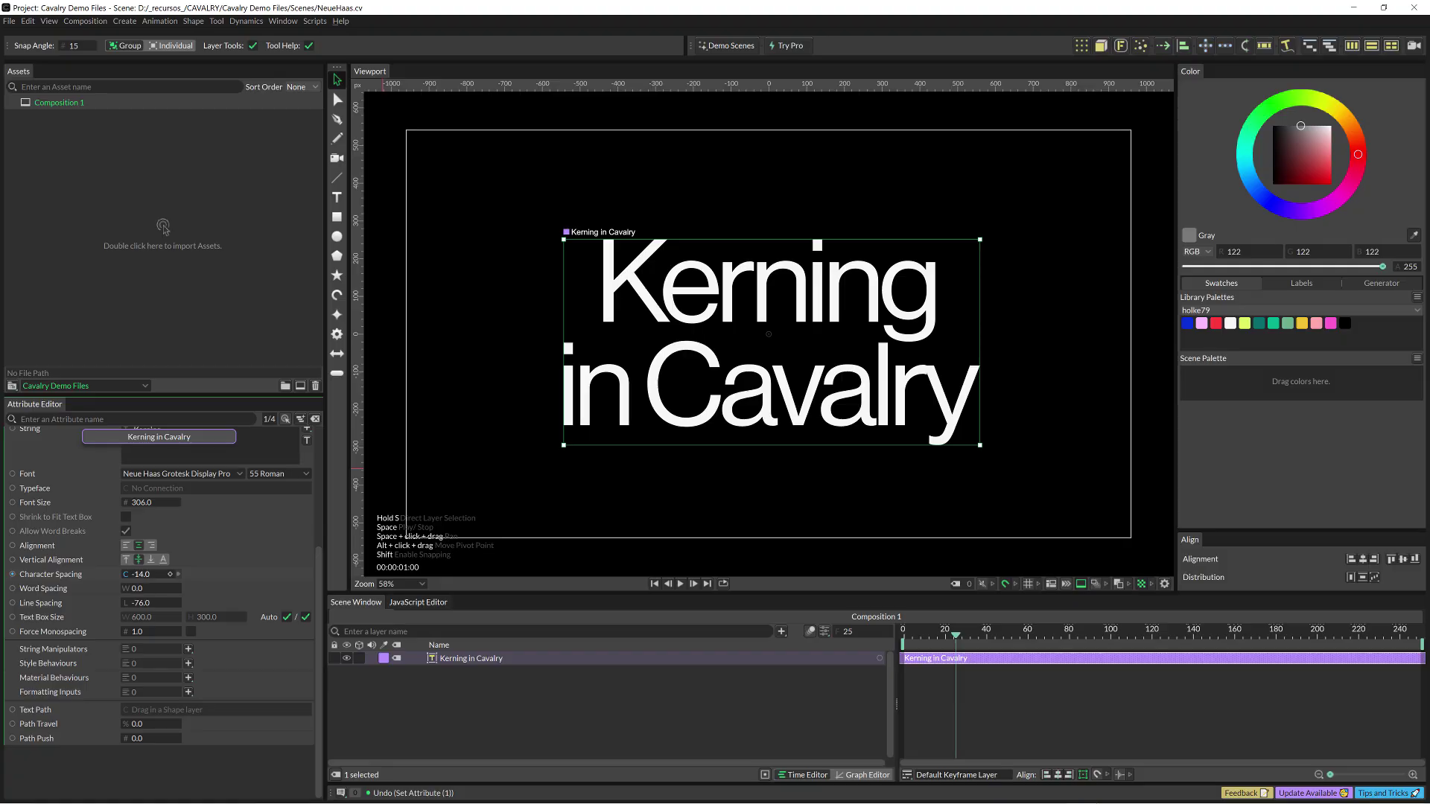
key("Down")
key("Down")
key("Down")
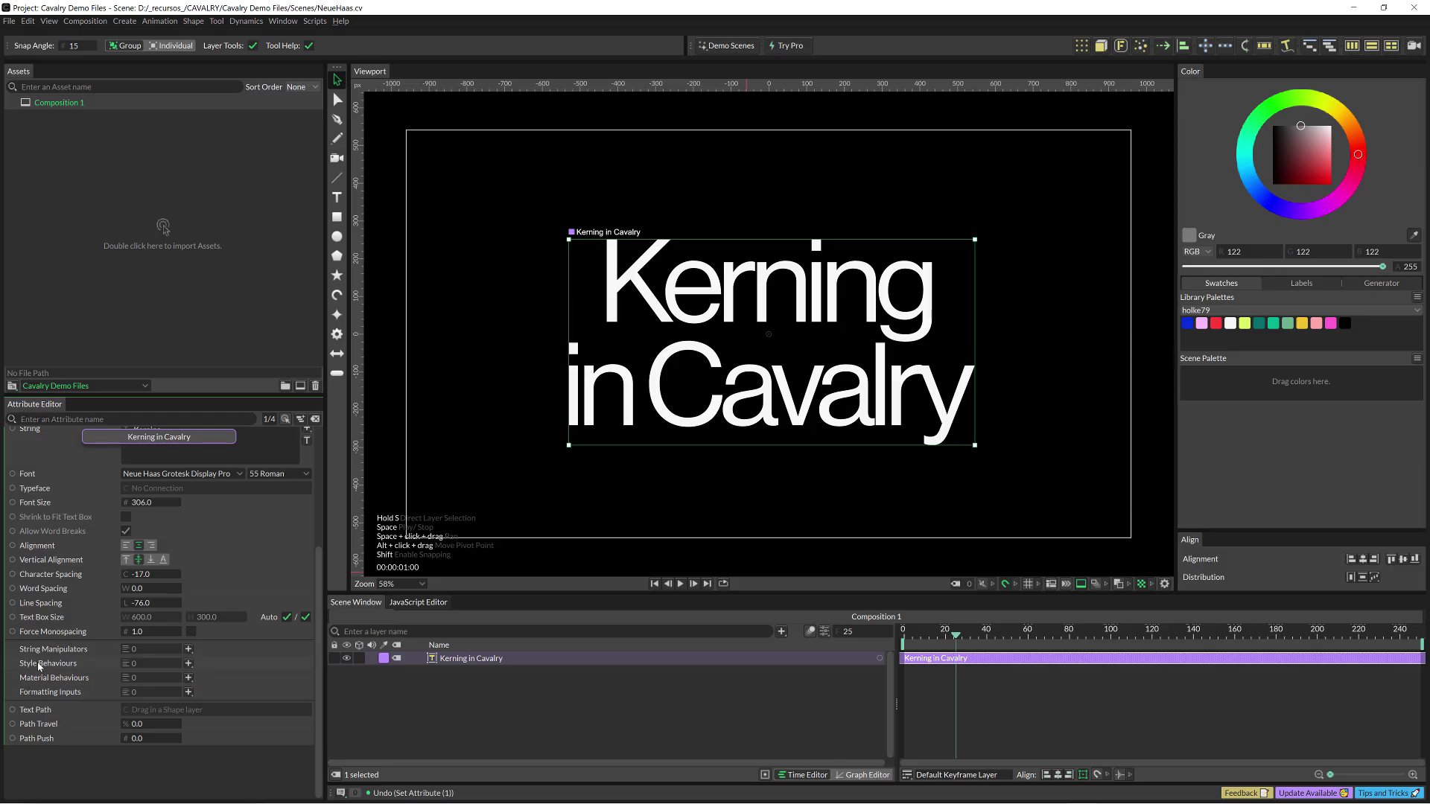
- Add an Apply Character Spacing style behaviour and nest it under the Kerning in Cavalry layer
left_click(189, 664)
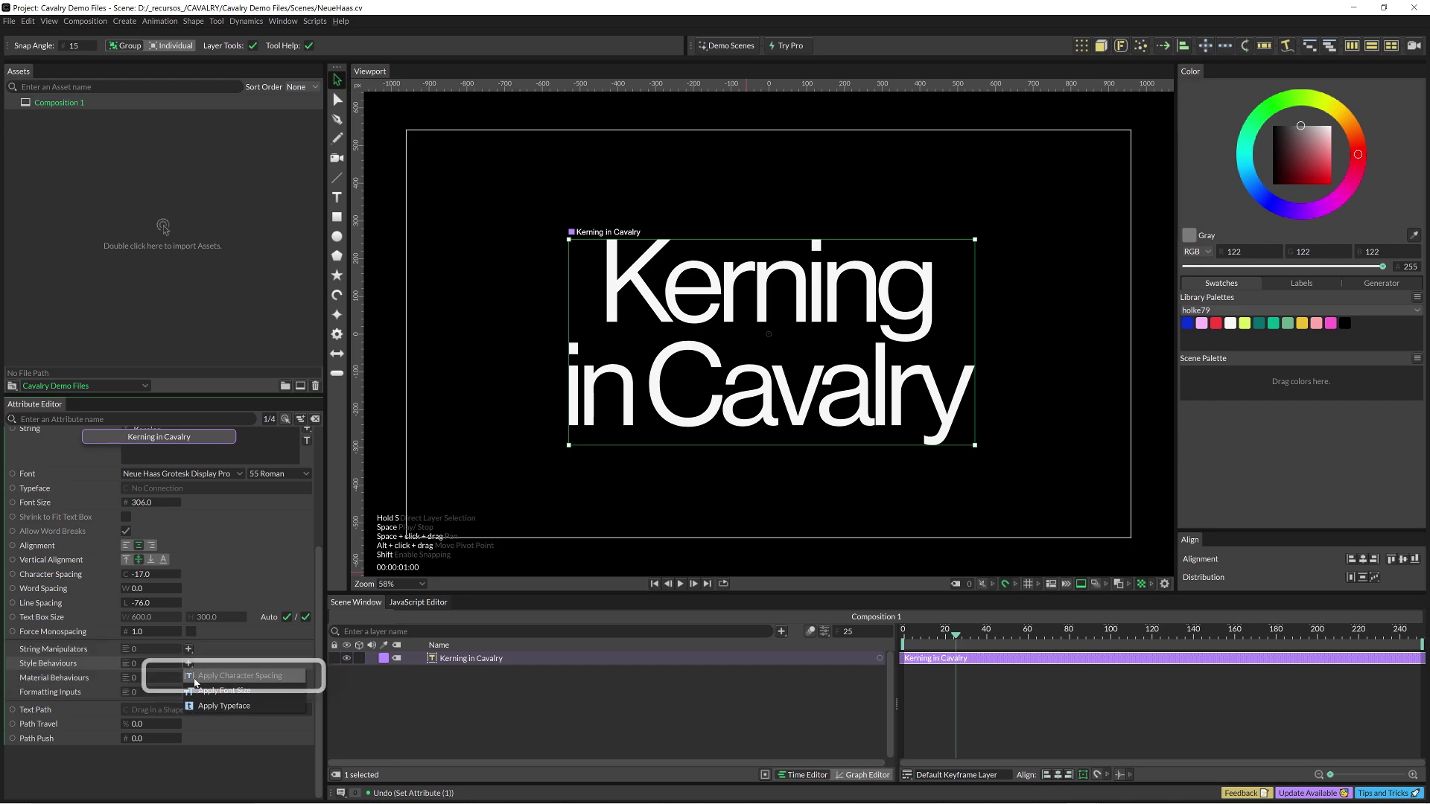
left_click(208, 678)
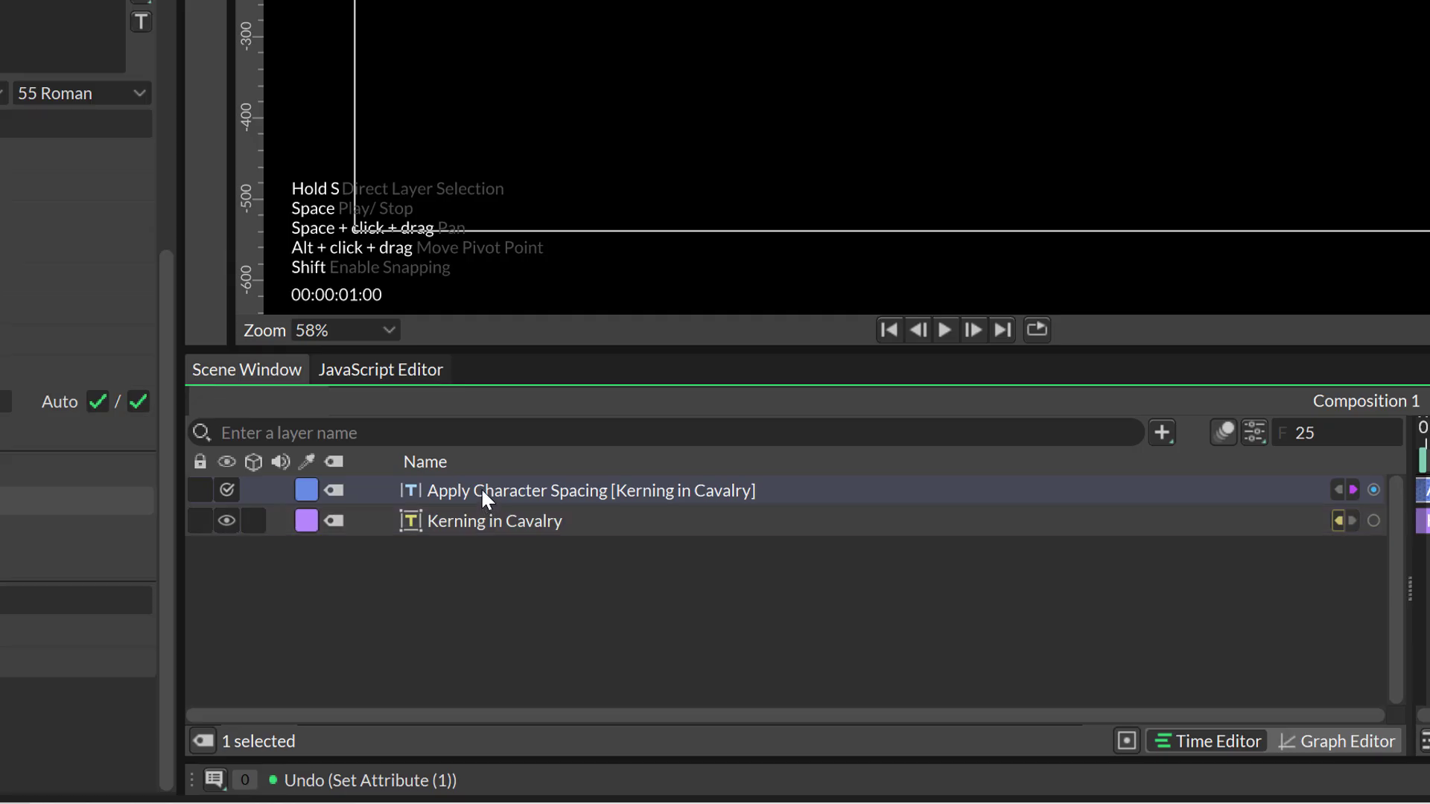
left_click_drag(482, 492, 480, 509)
left_click(402, 498)
left_click(356, 492)
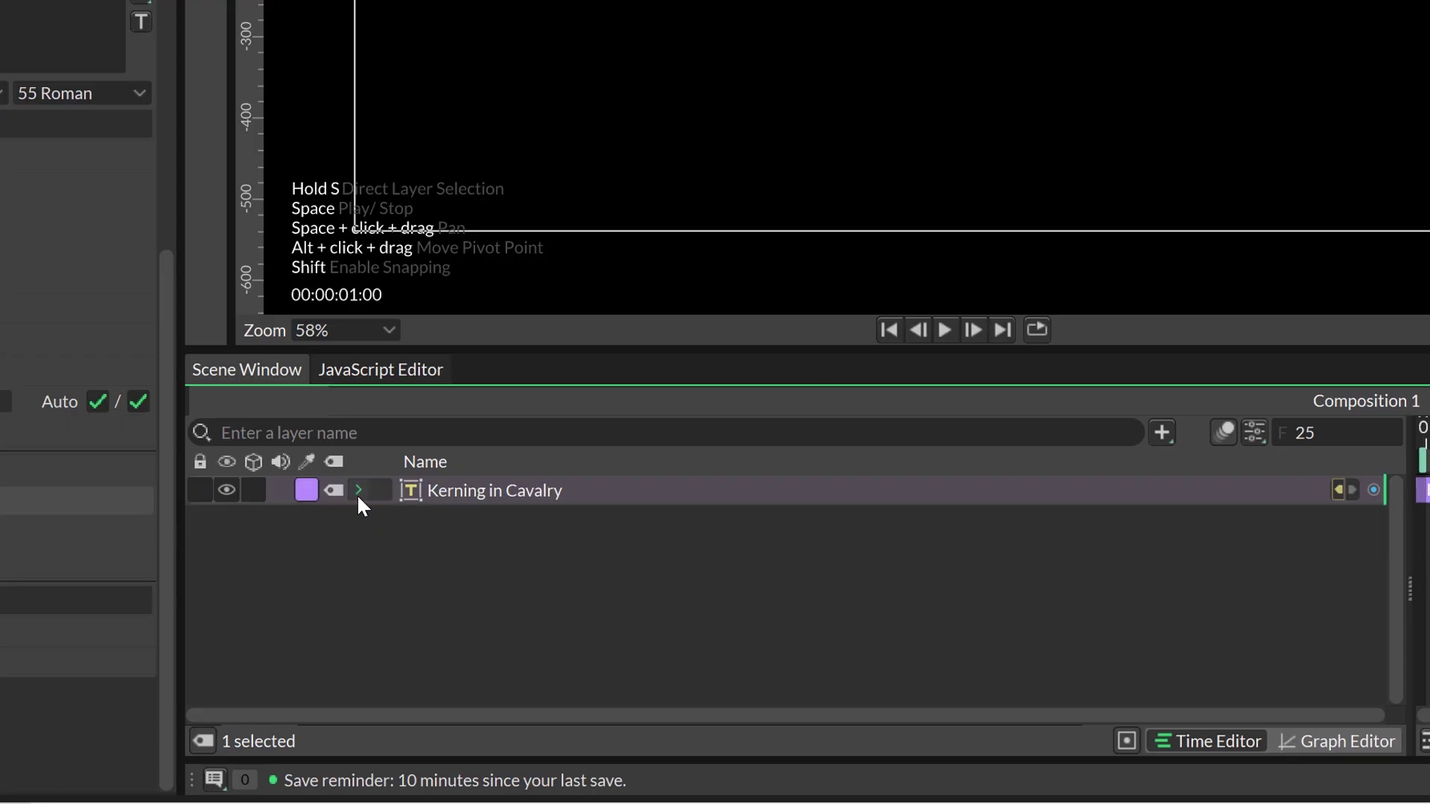
left_click(357, 492)
left_click(475, 521)
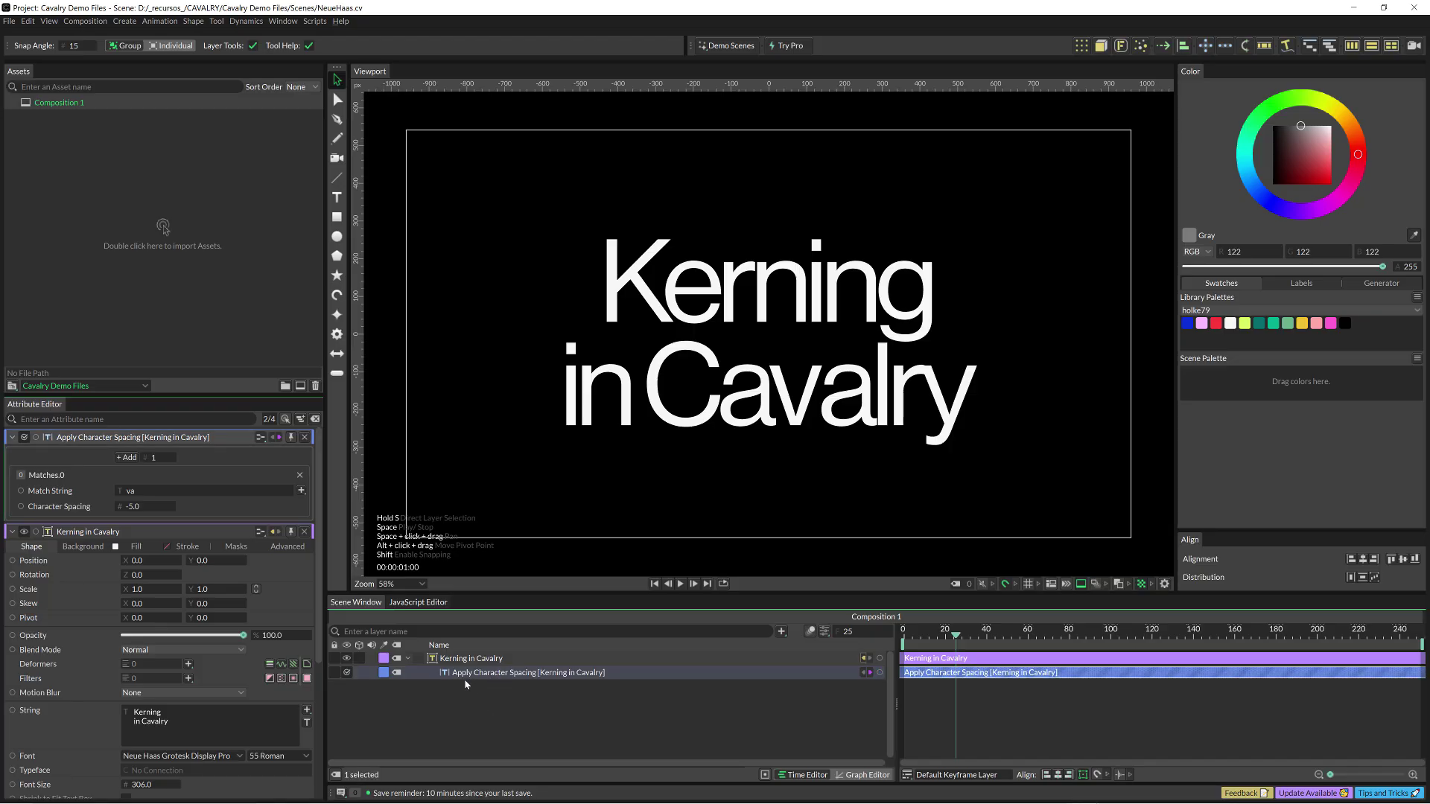
- Rename the spacing behaviour layer to 'ry'
double_click(469, 678)
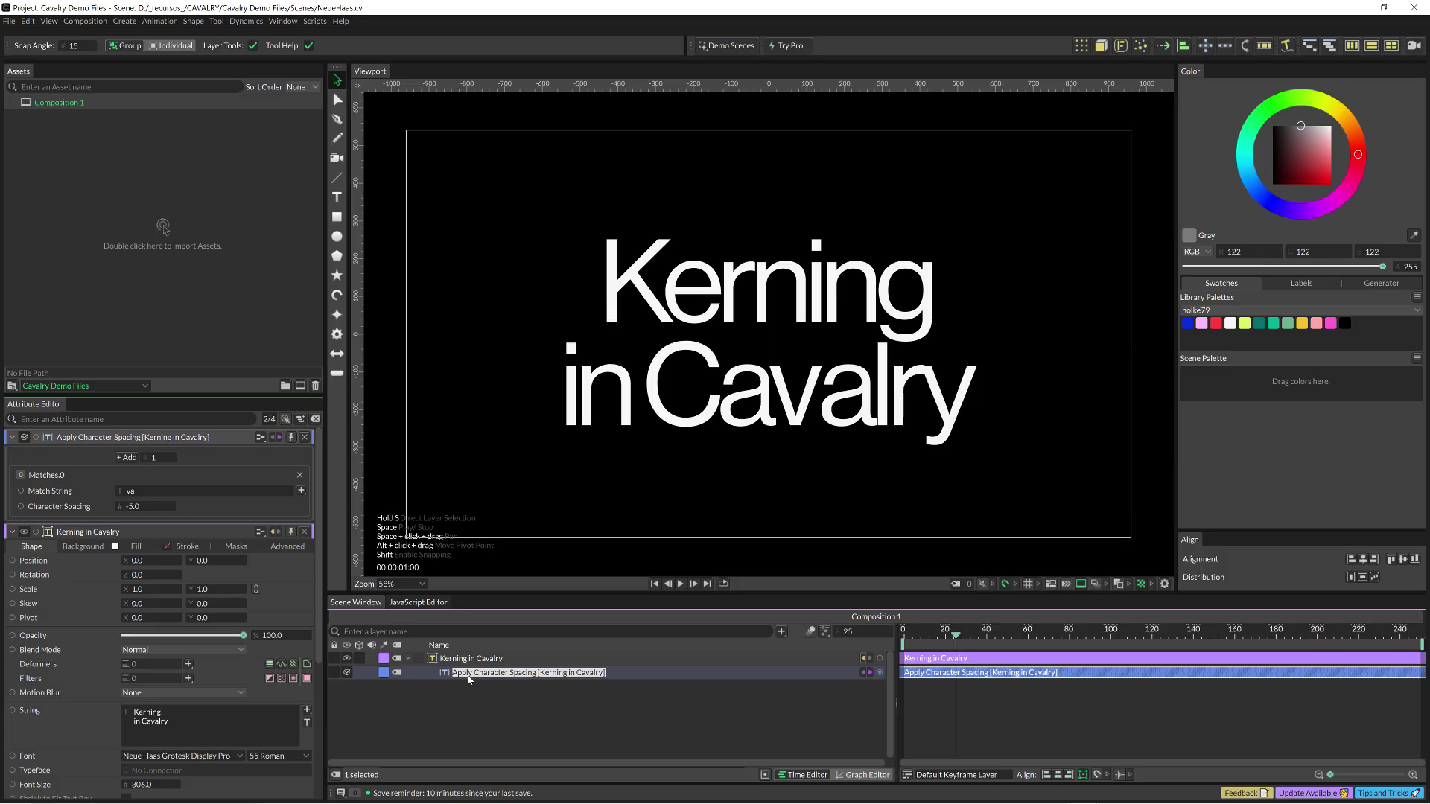
type("ry")
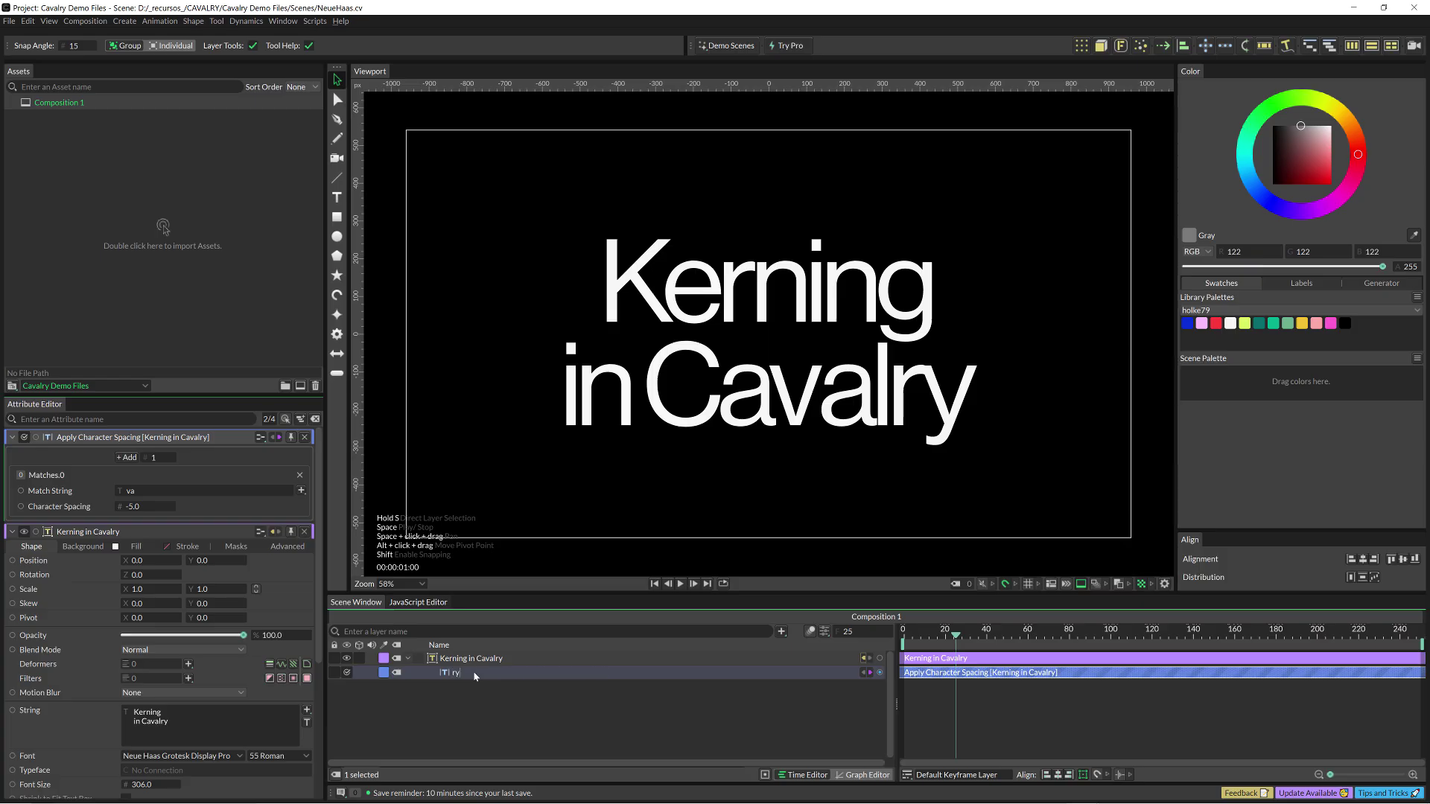
key("Return")
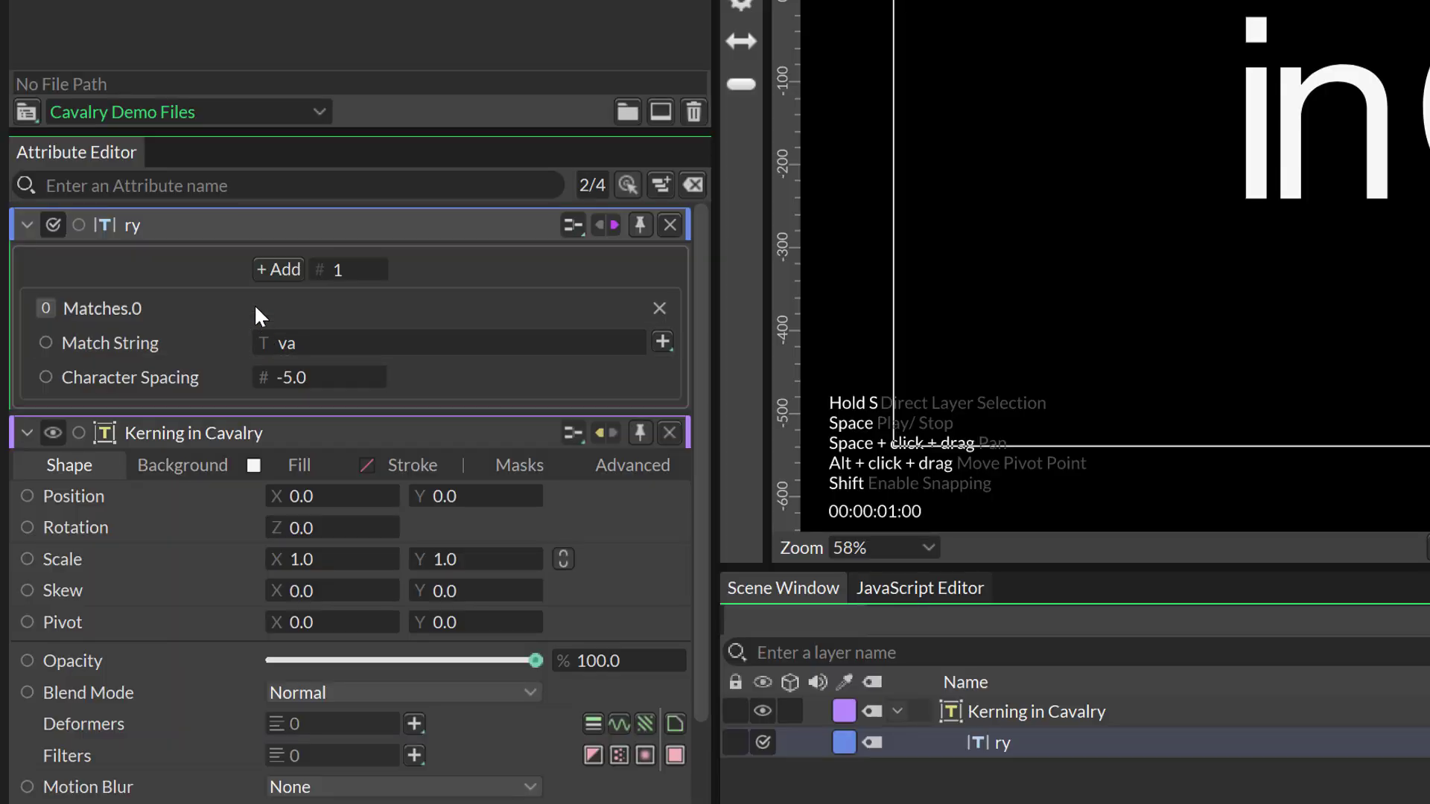
- Change the behaviour's Match String from 'va' to 'ry' and set its Character Spacing to -4.0
left_click(203, 350)
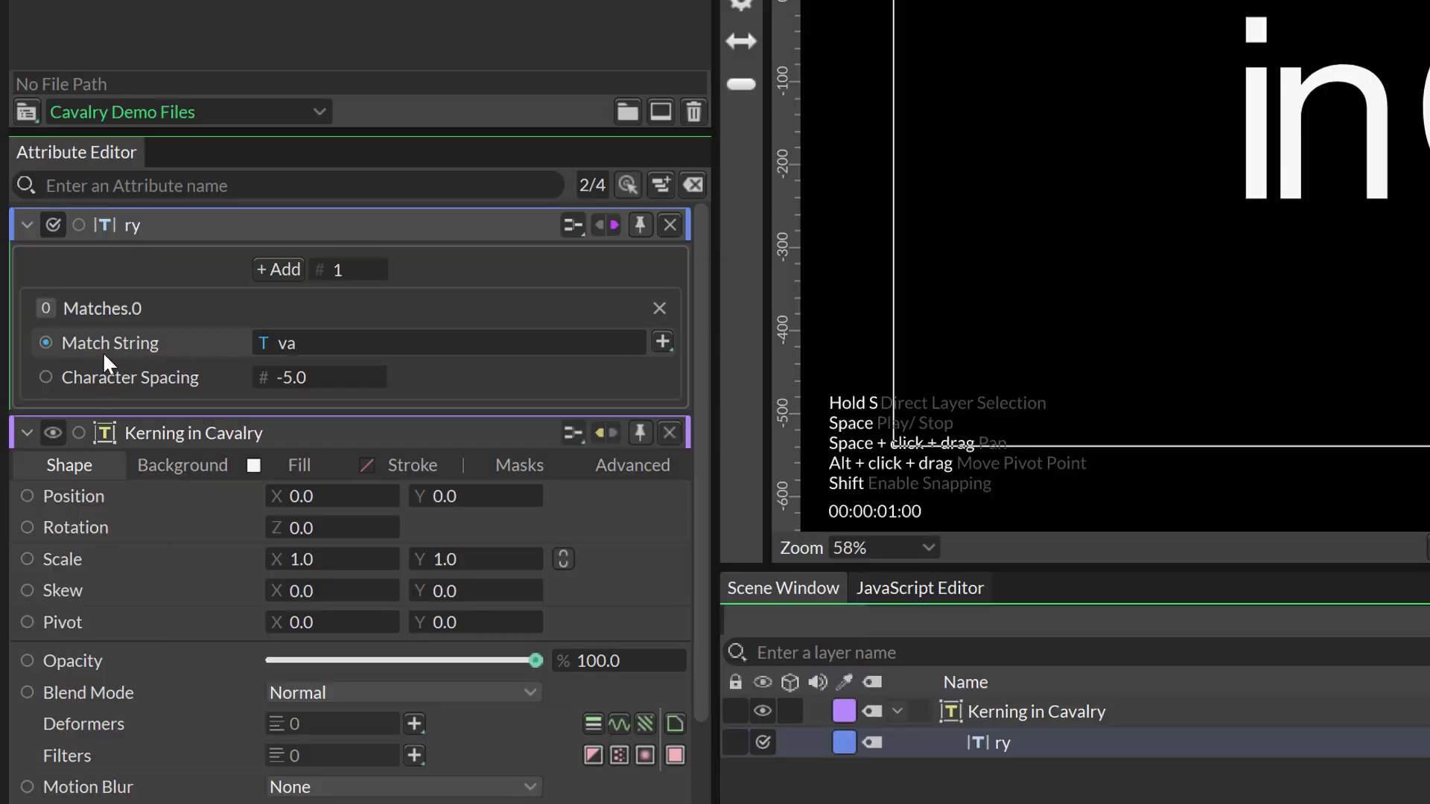
double_click(313, 343)
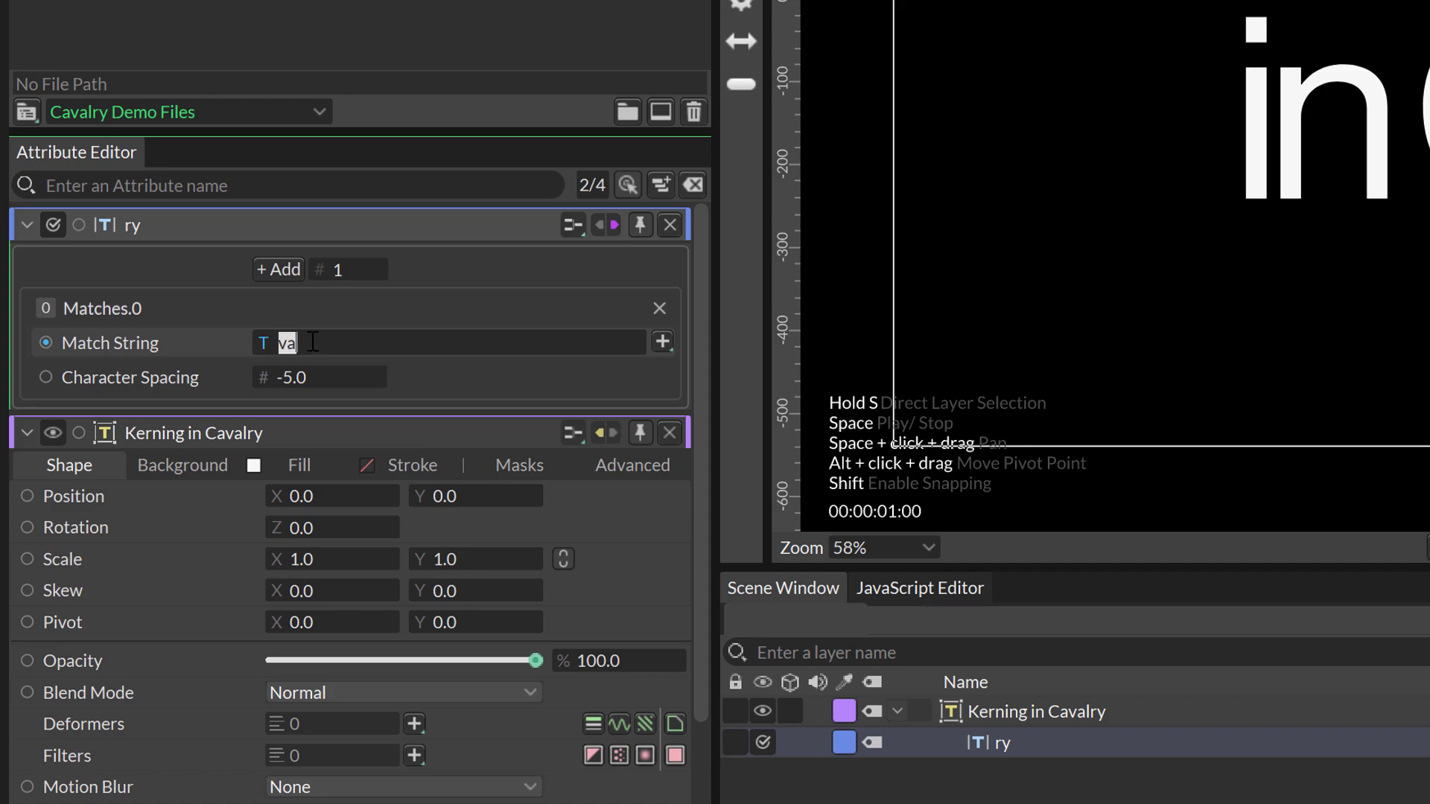
type("ry")
left_click(282, 379)
mouse_move(307, 380)
left_mouse_down()
mouse_move(272, 380)
mouse_move(339, 380)
mouse_move(302, 380)
mouse_move(317, 380)
left_mouse_up()
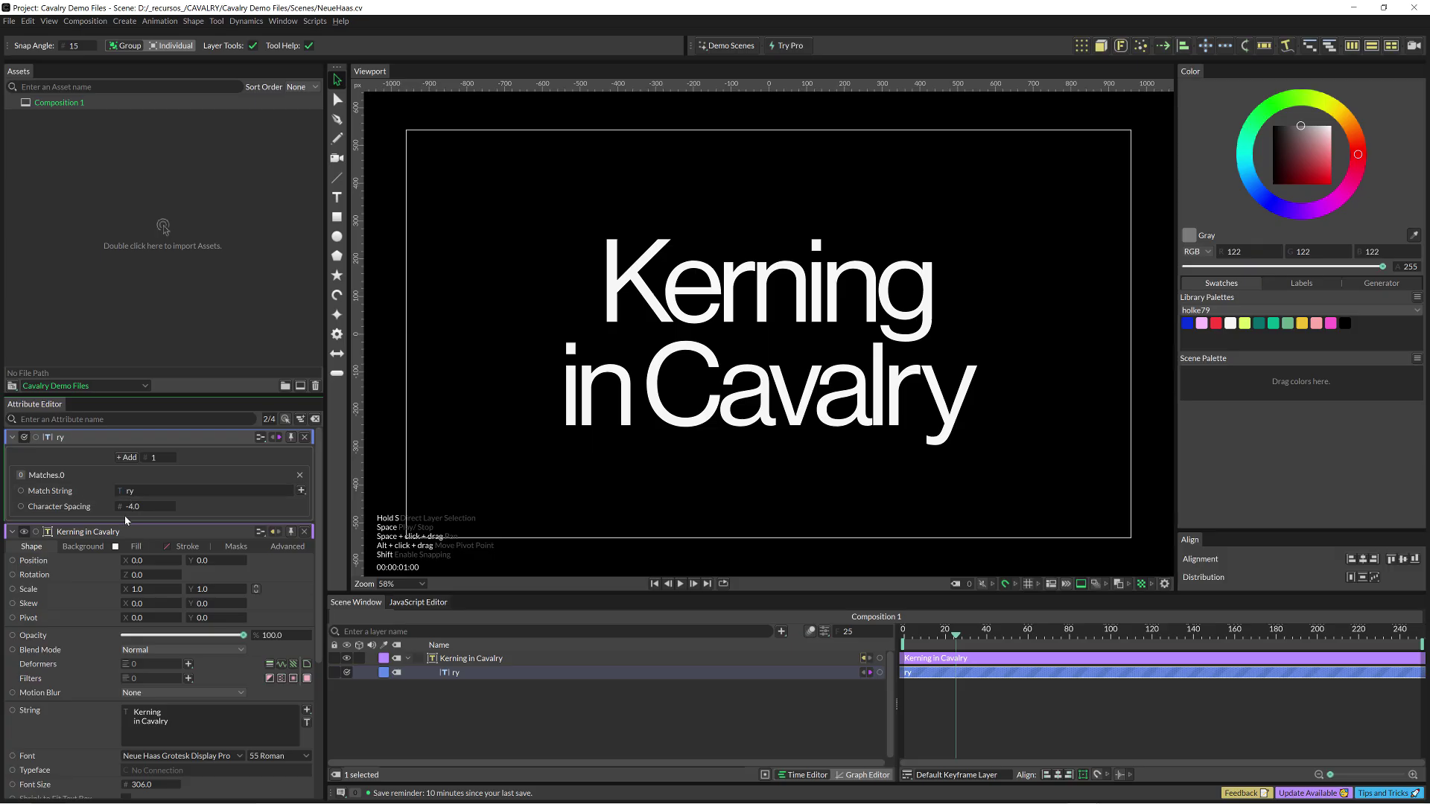
- Scrub the Kerning in Cavalry layer's Character Spacing from -17 to -11.0
scroll(190, 674, "down", 2)
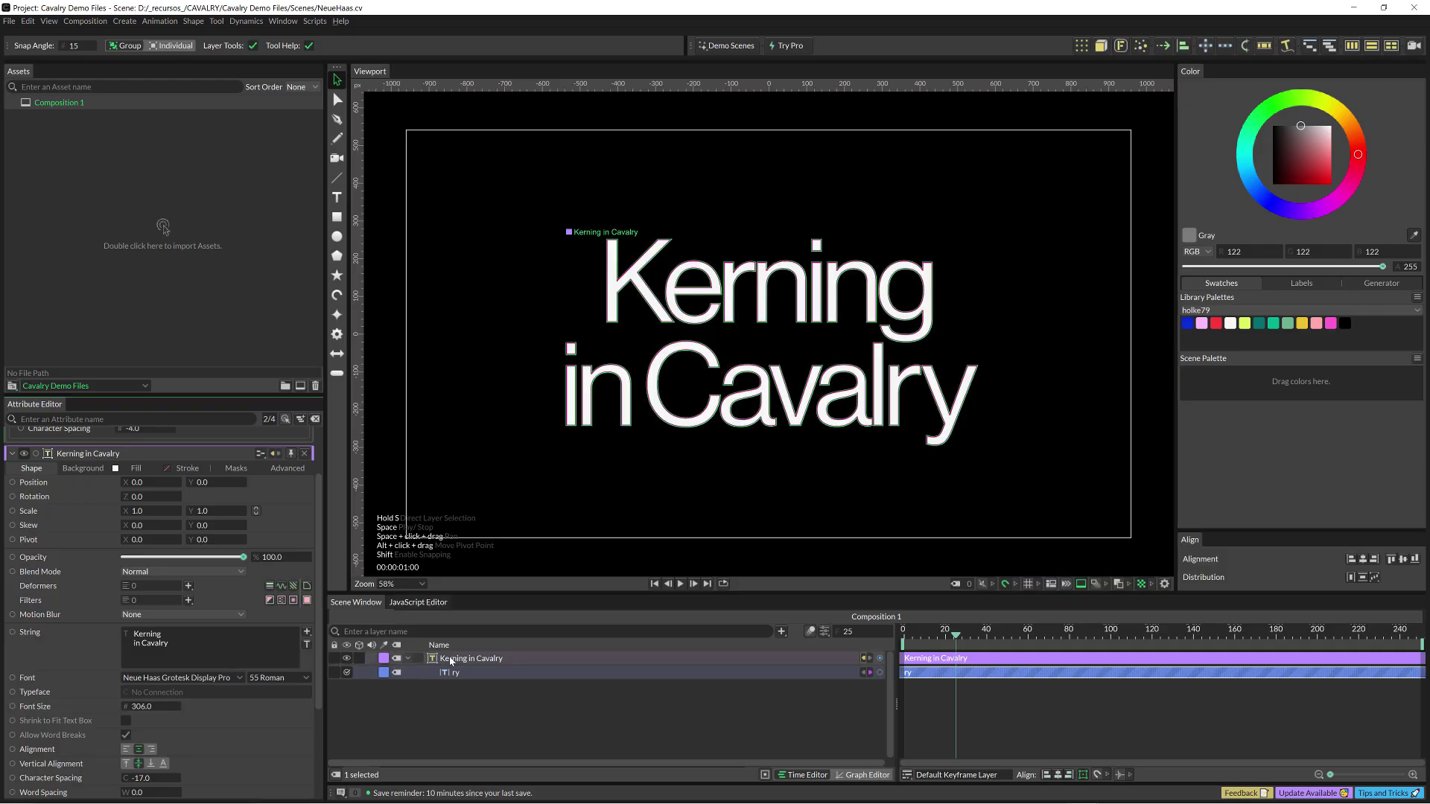
left_click(417, 658)
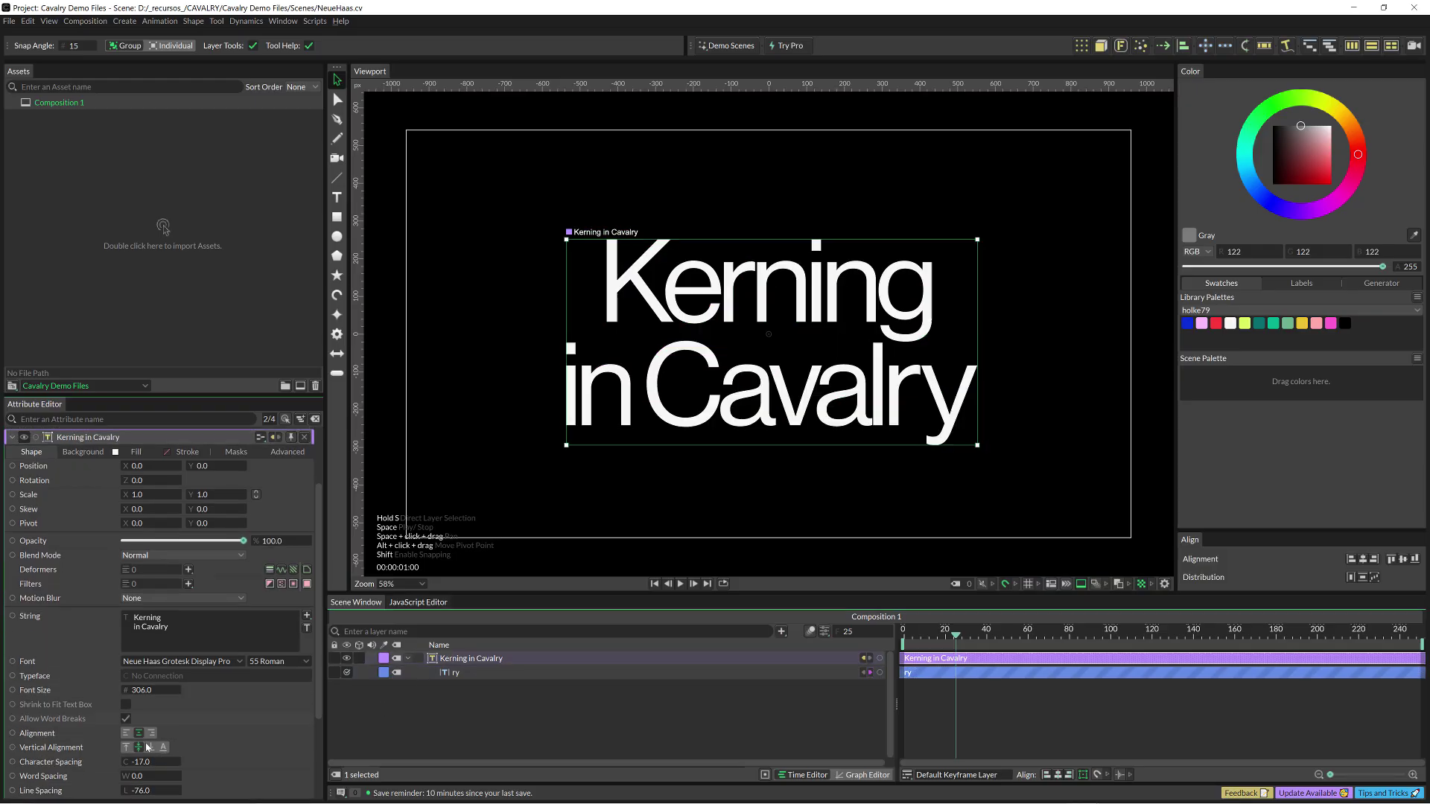
scroll(131, 777, "down", 1)
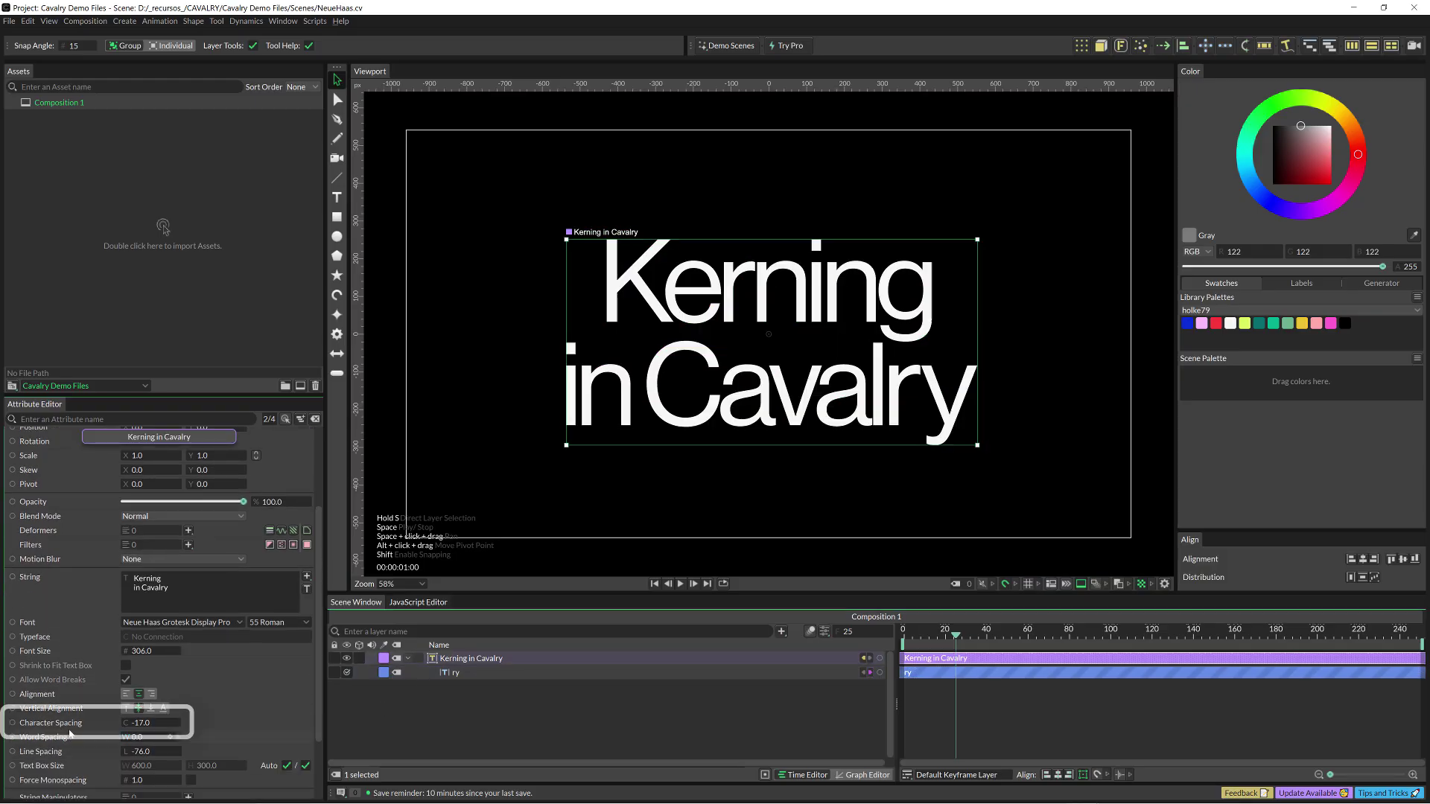
left_click_drag(147, 724, 332, 695)
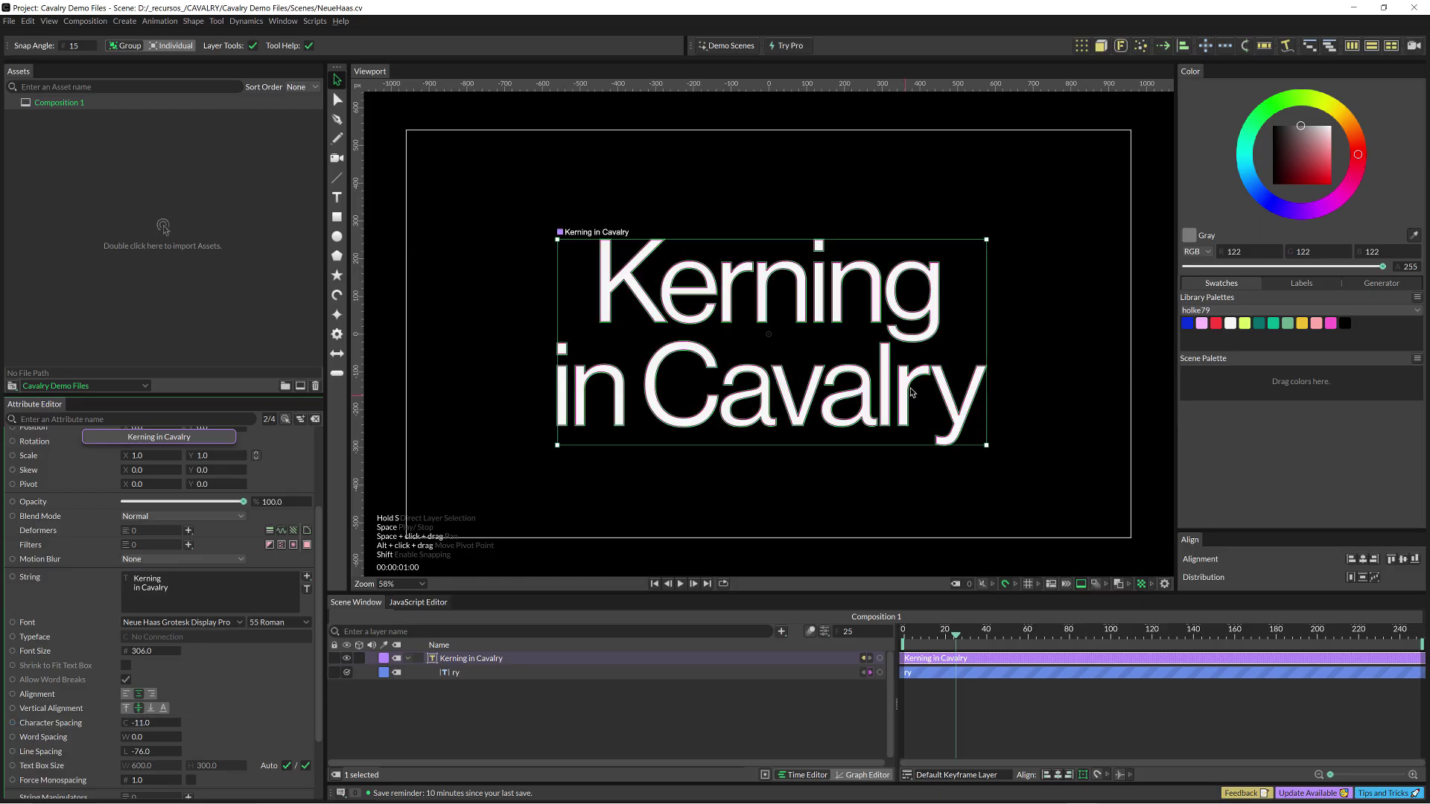
left_click(456, 672)
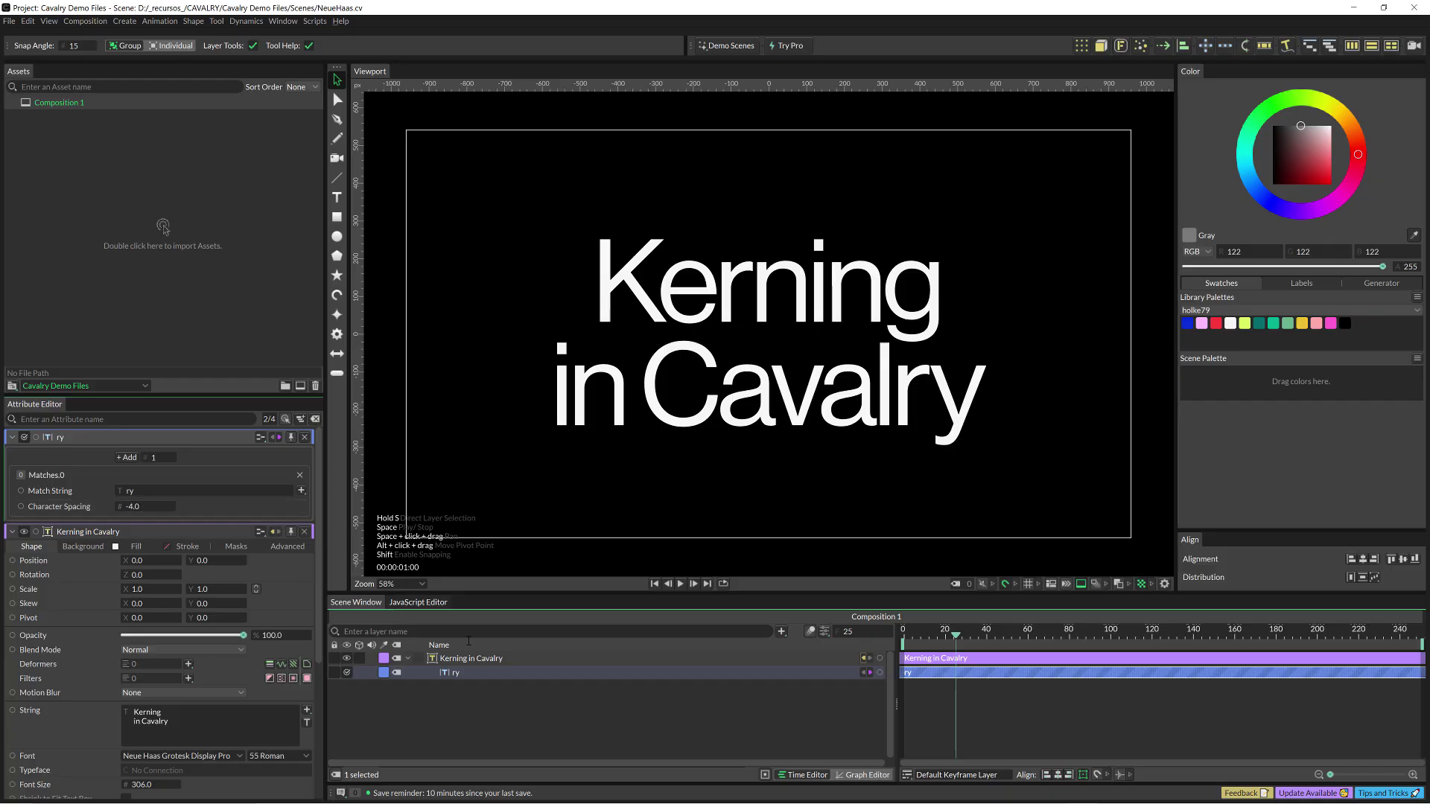
left_click(461, 661)
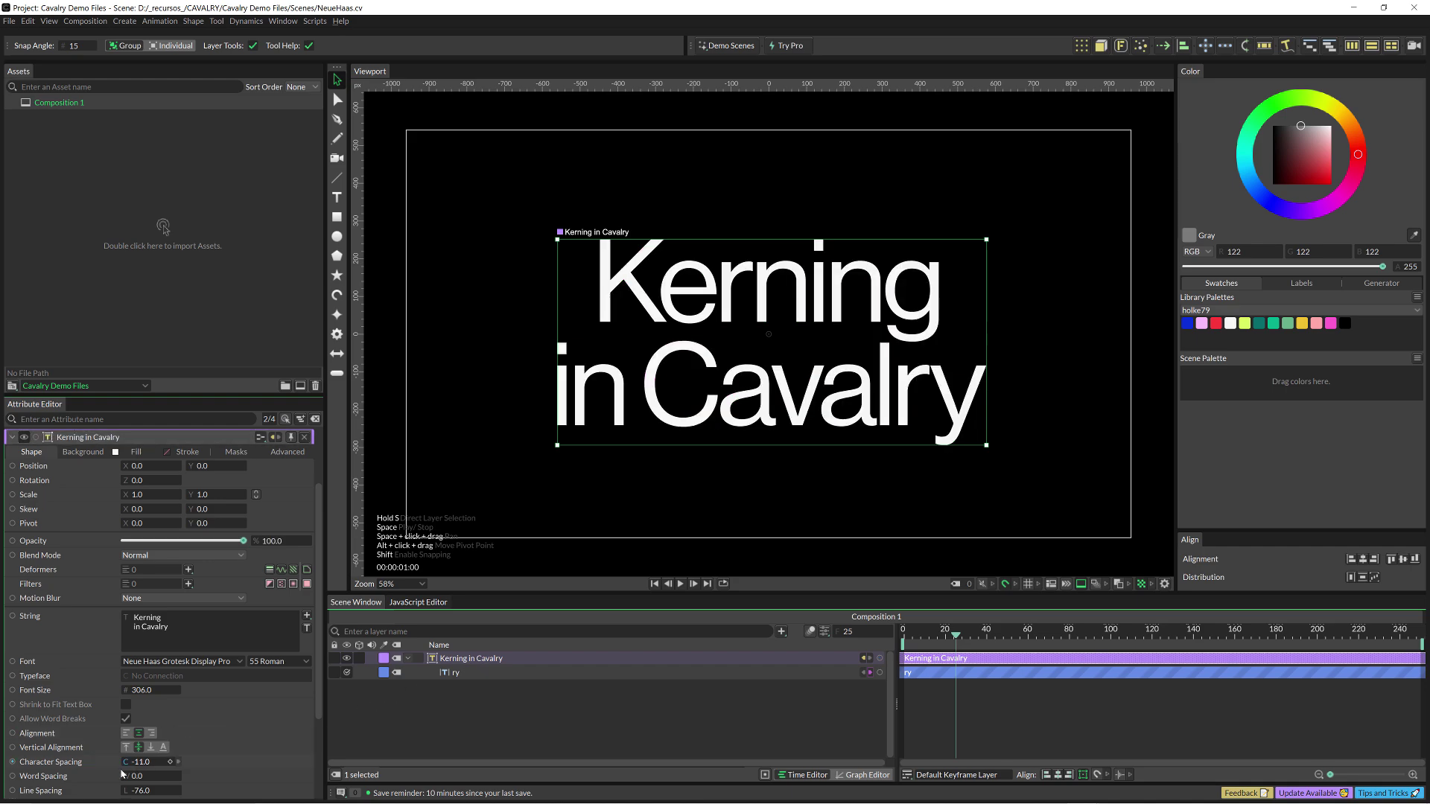
scroll(104, 776, "down", 3)
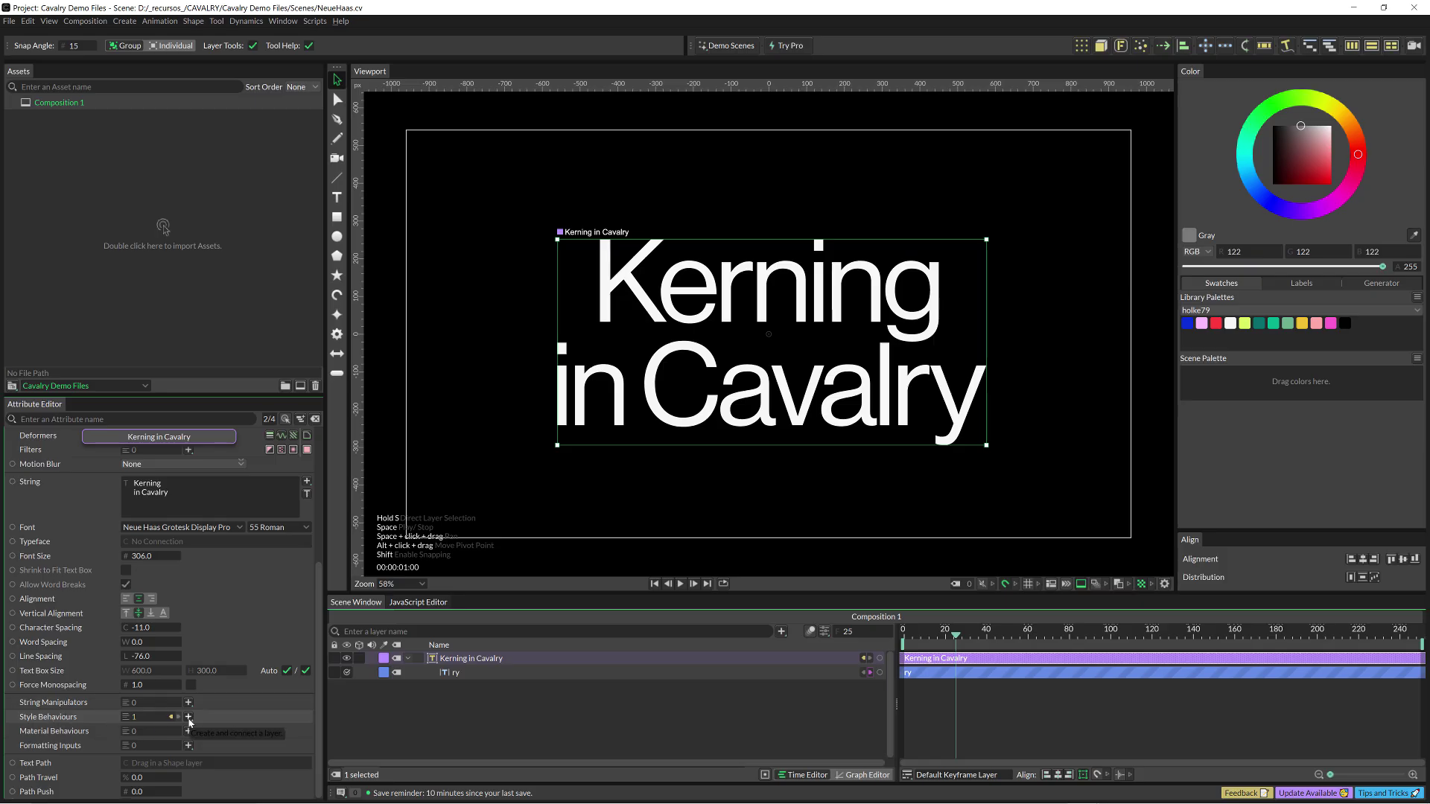
- Add another Apply Character Spacing behaviour and nest it under the Kerning in Cavalry layer
left_click(189, 717)
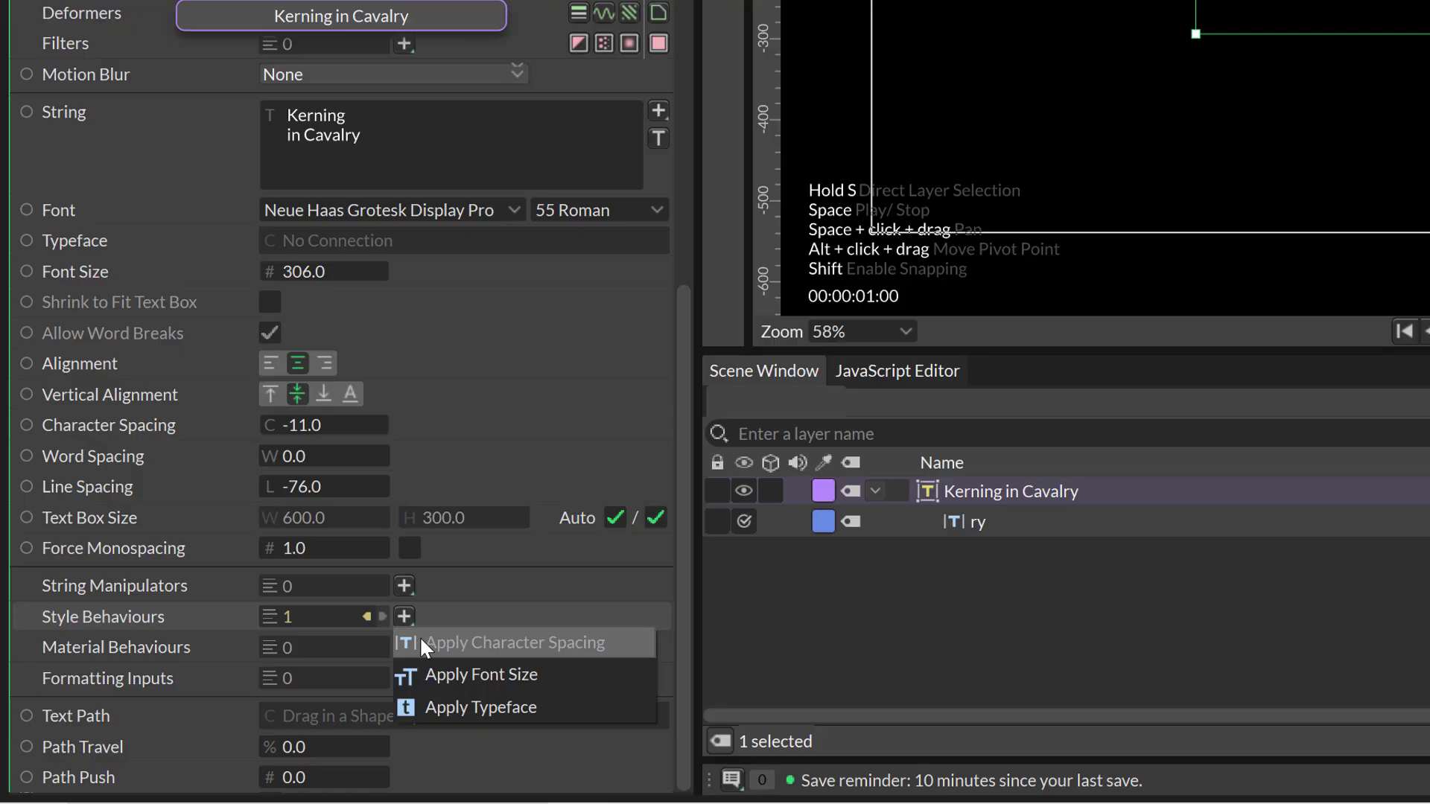
left_click(425, 645)
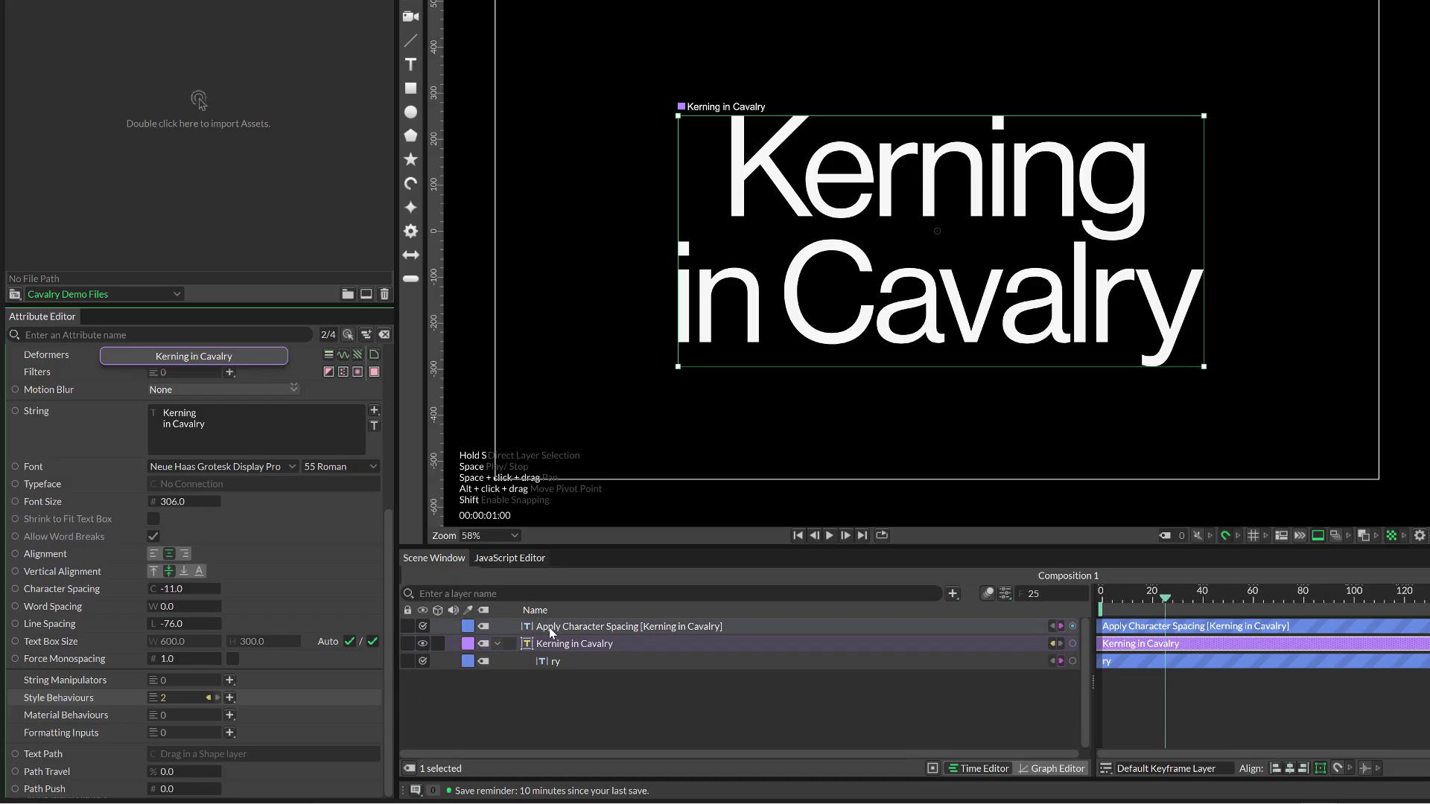
left_click_drag(548, 627, 554, 645)
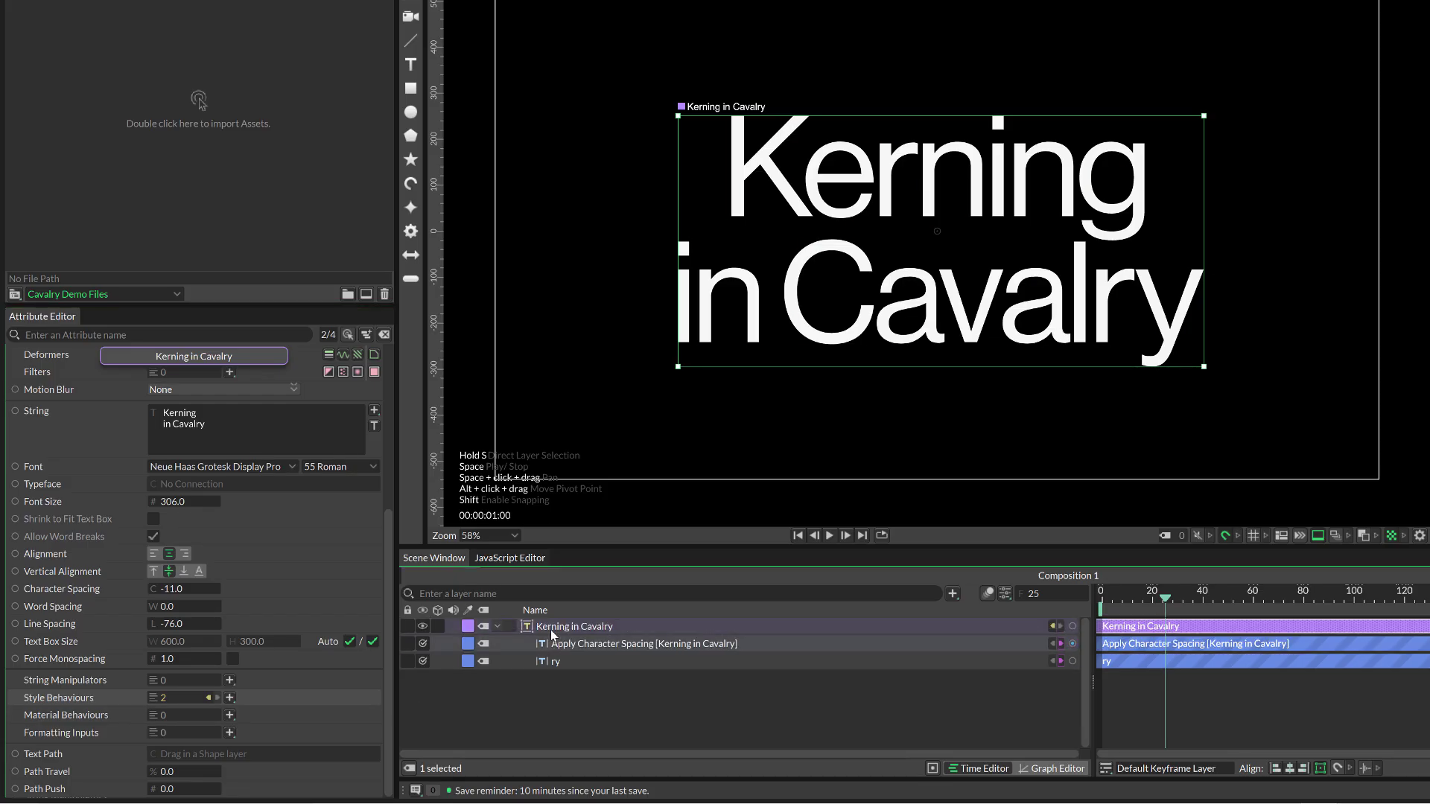
- Rename the new spacing behaviour to 'ng' and bring up its settings
left_click(561, 646)
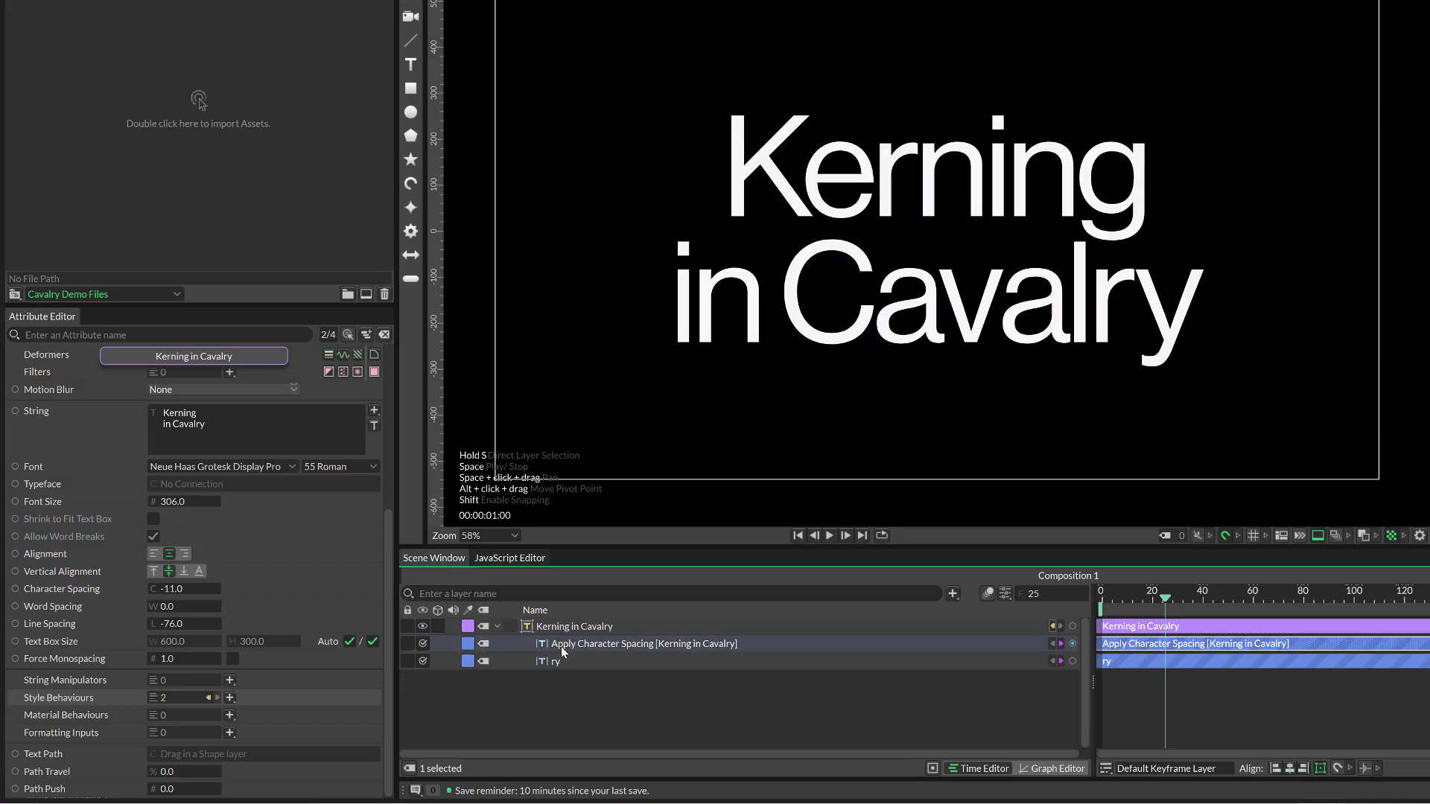
double_click(561, 647)
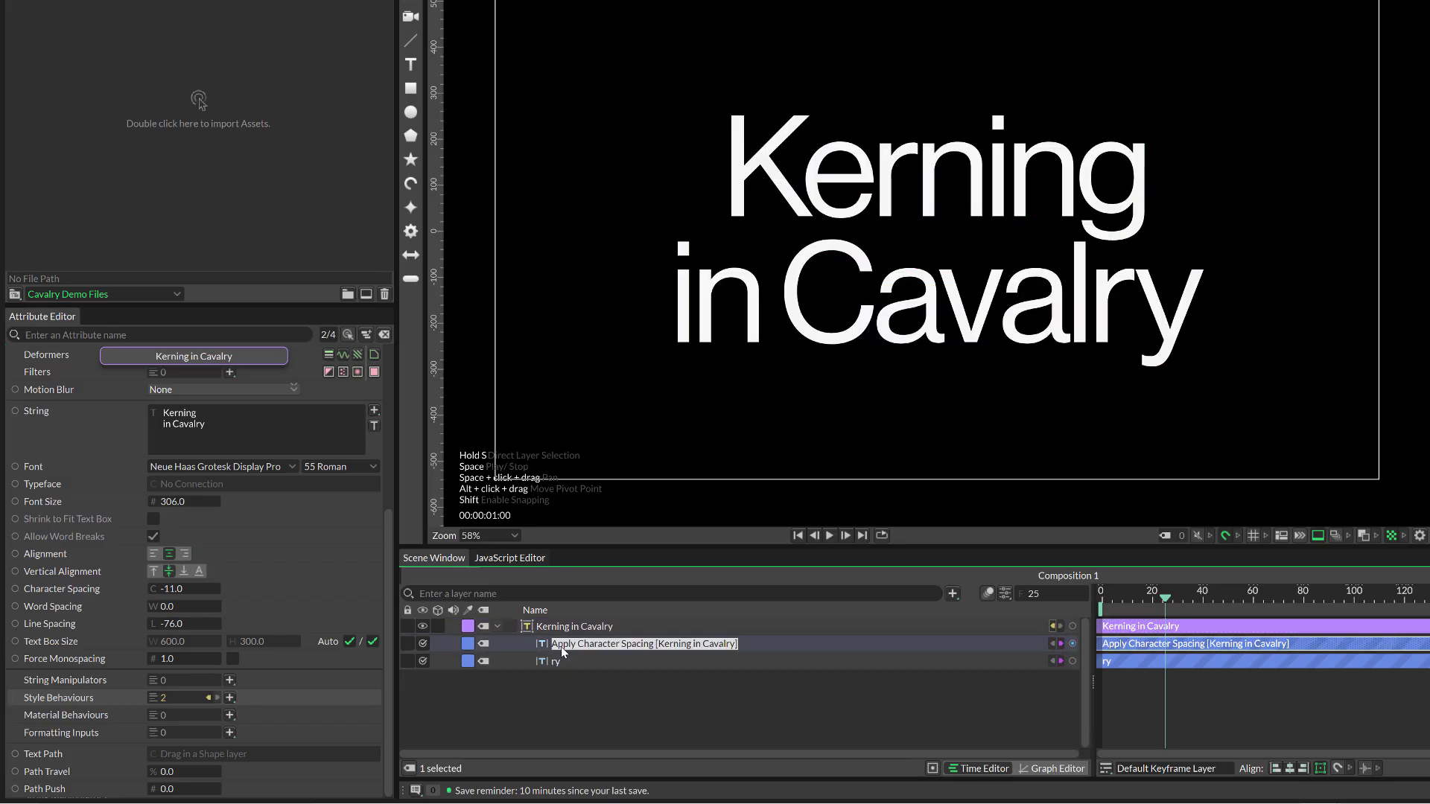
type("ng")
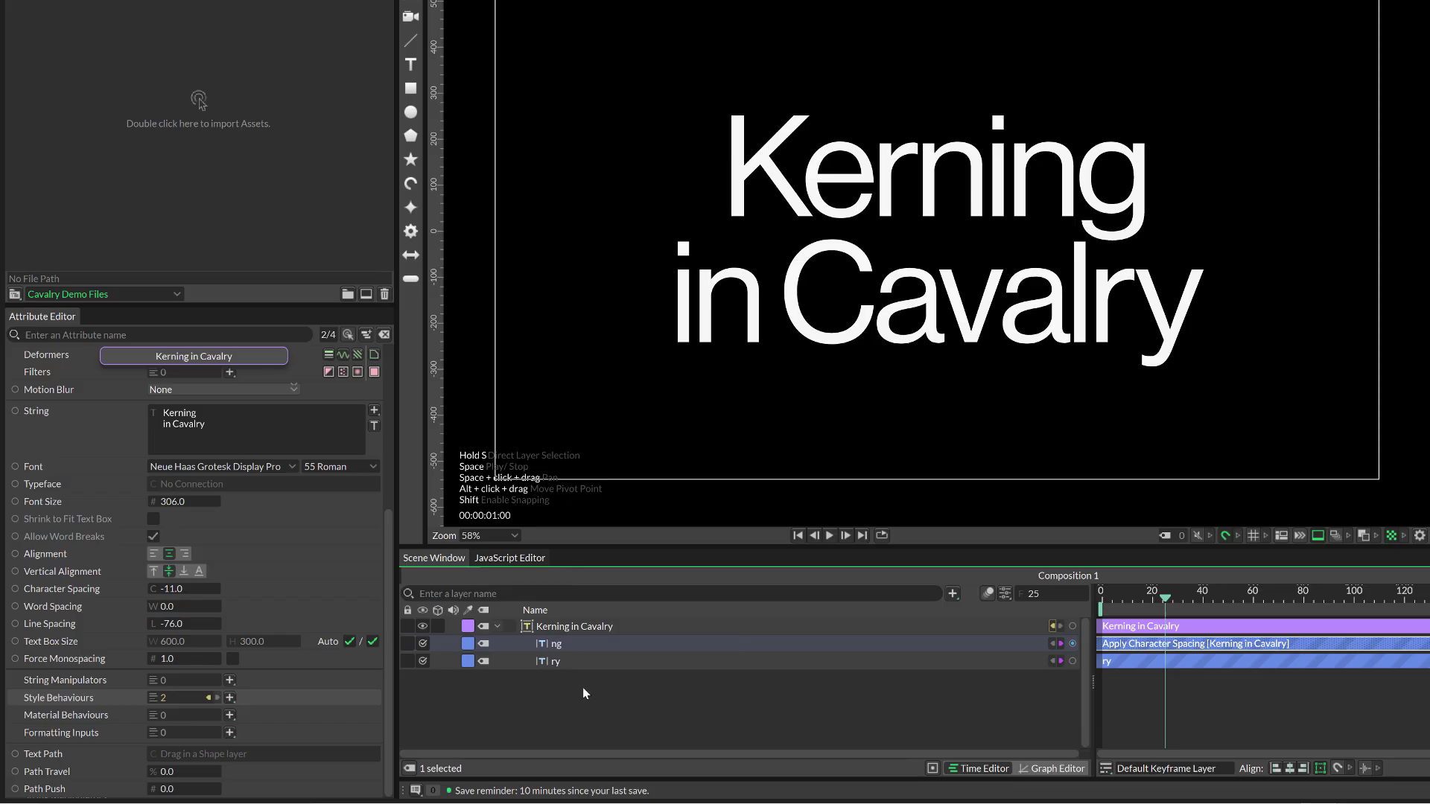
left_click(583, 688)
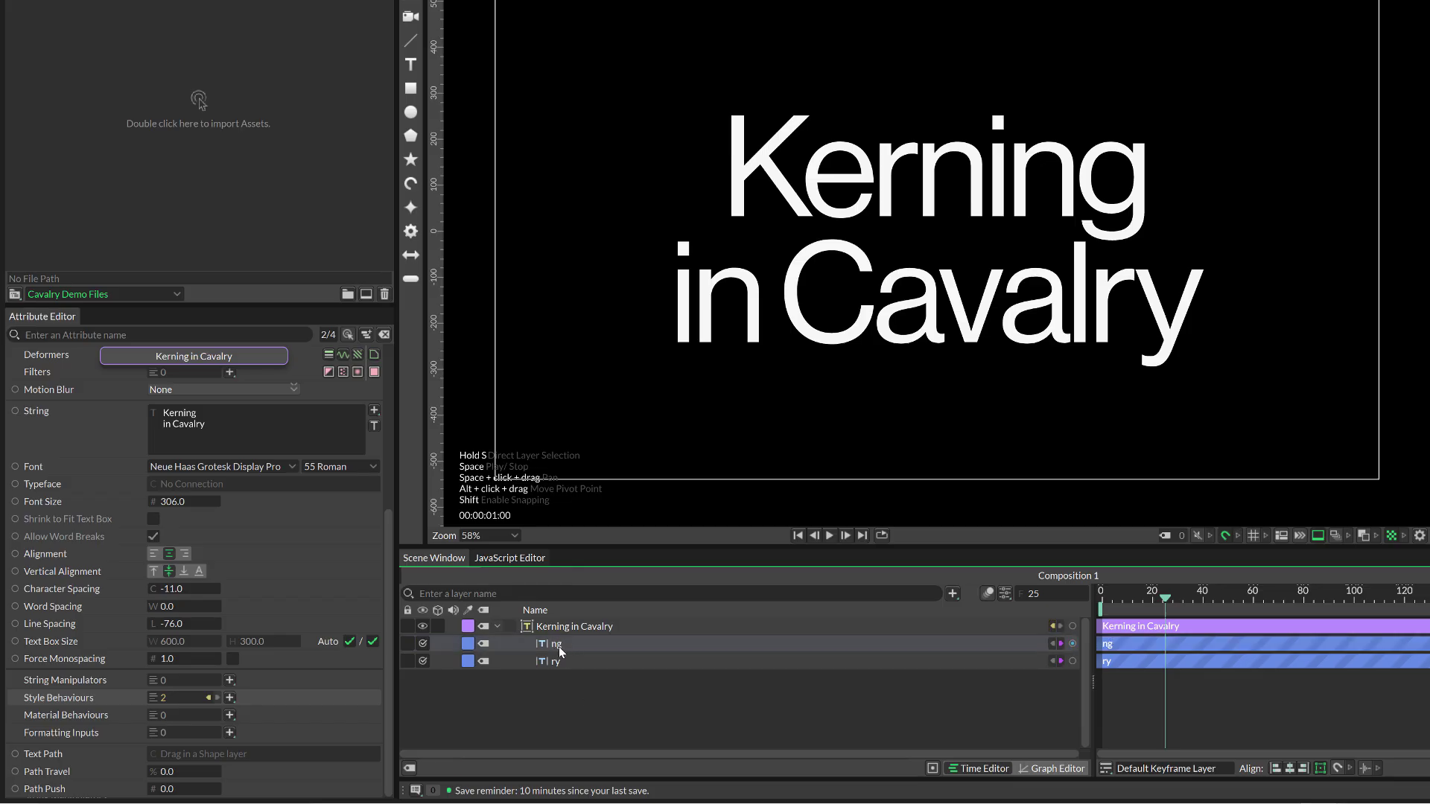
left_click(558, 650)
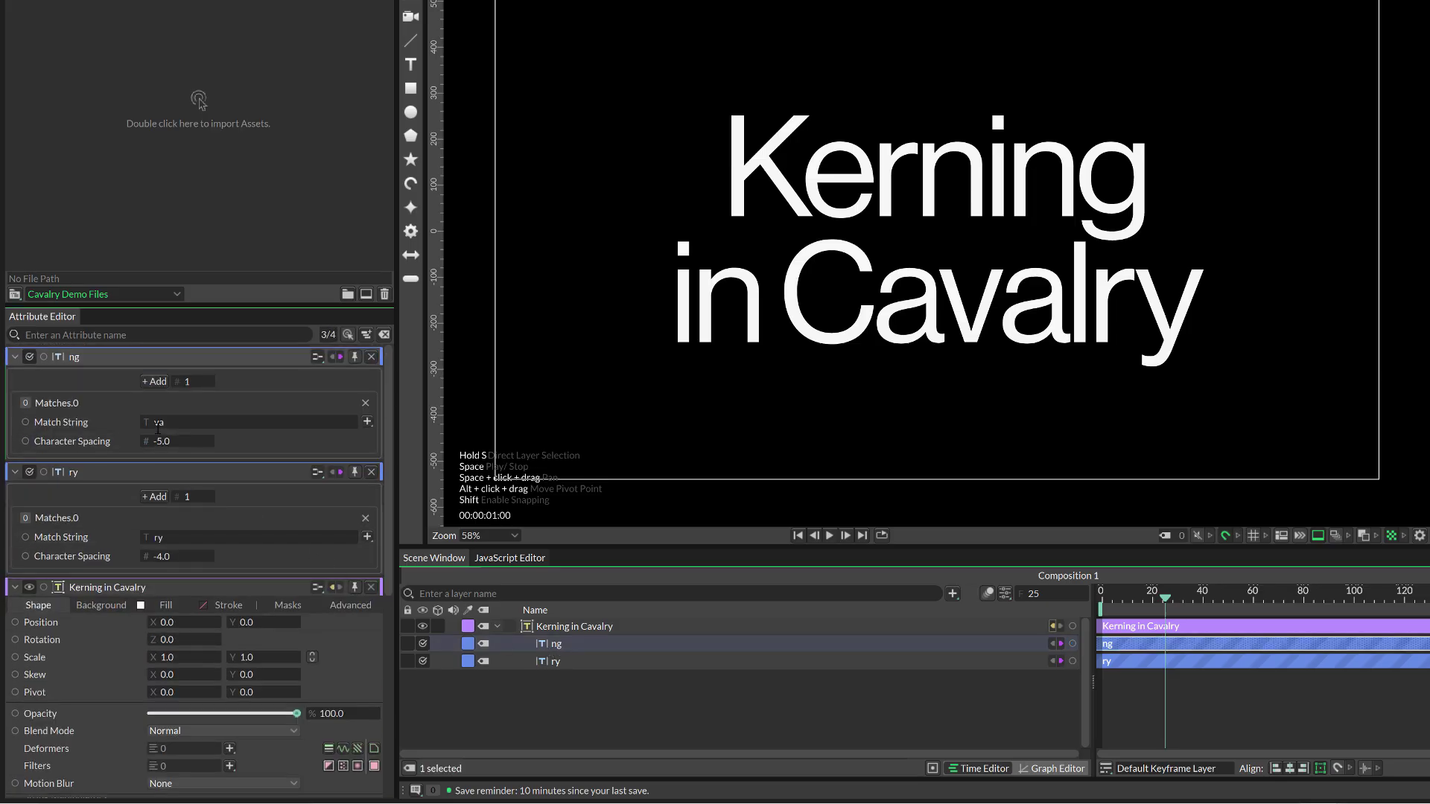
- Set the ng behaviour's Match String to 'ng' and its Character Spacing to -15.0
left_click(158, 430)
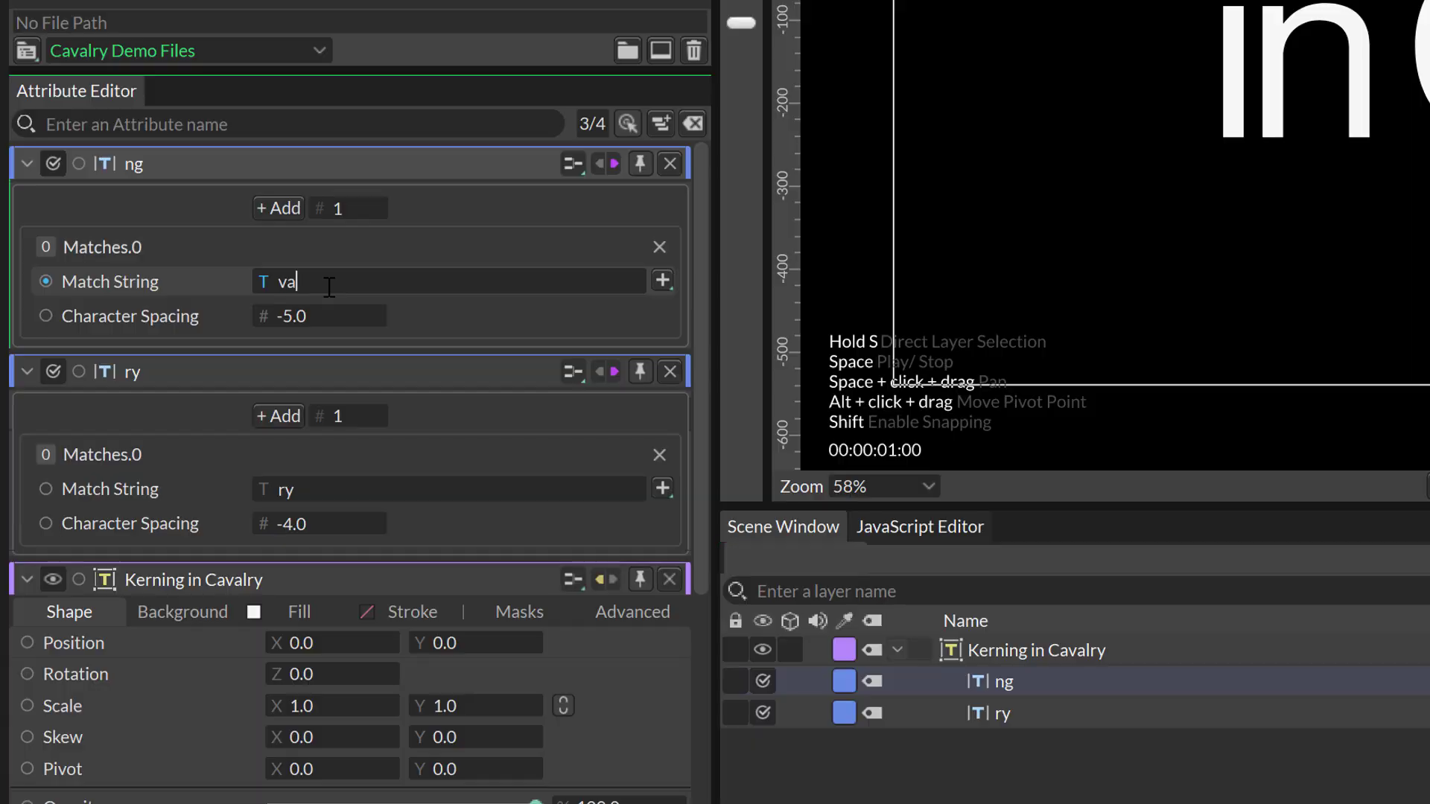
double_click(328, 287)
type("ng")
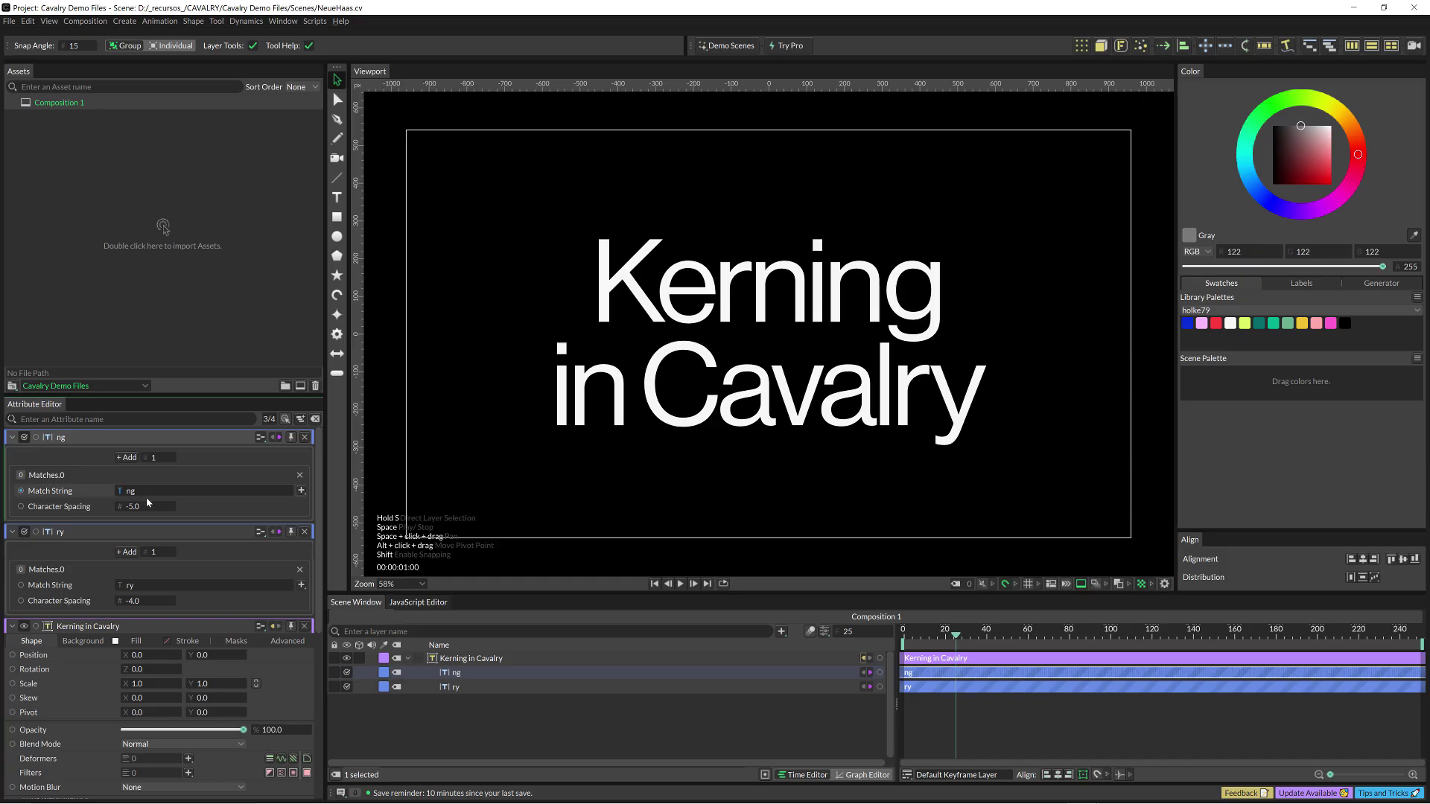
left_click(299, 324)
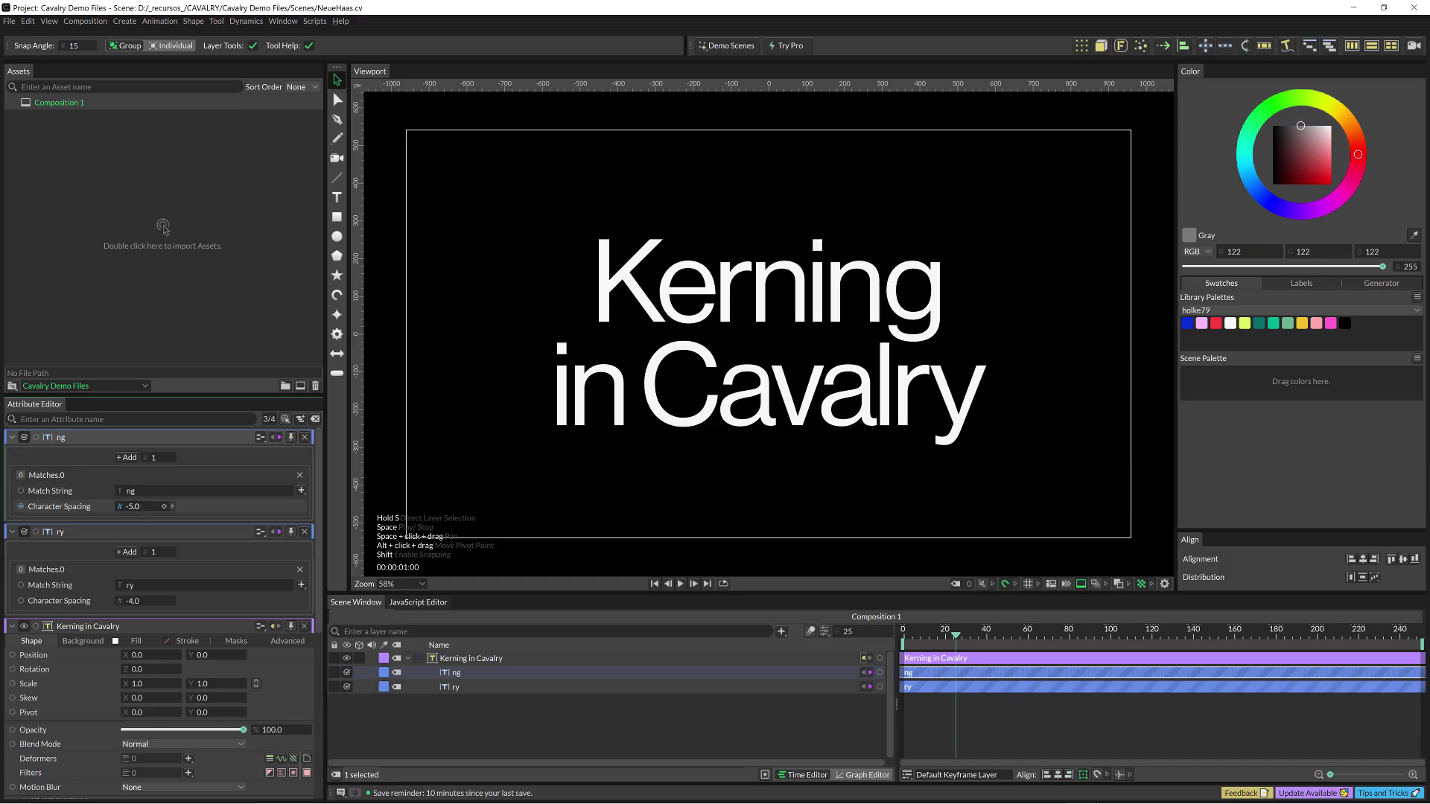
left_click_drag(141, 506, 106, 507)
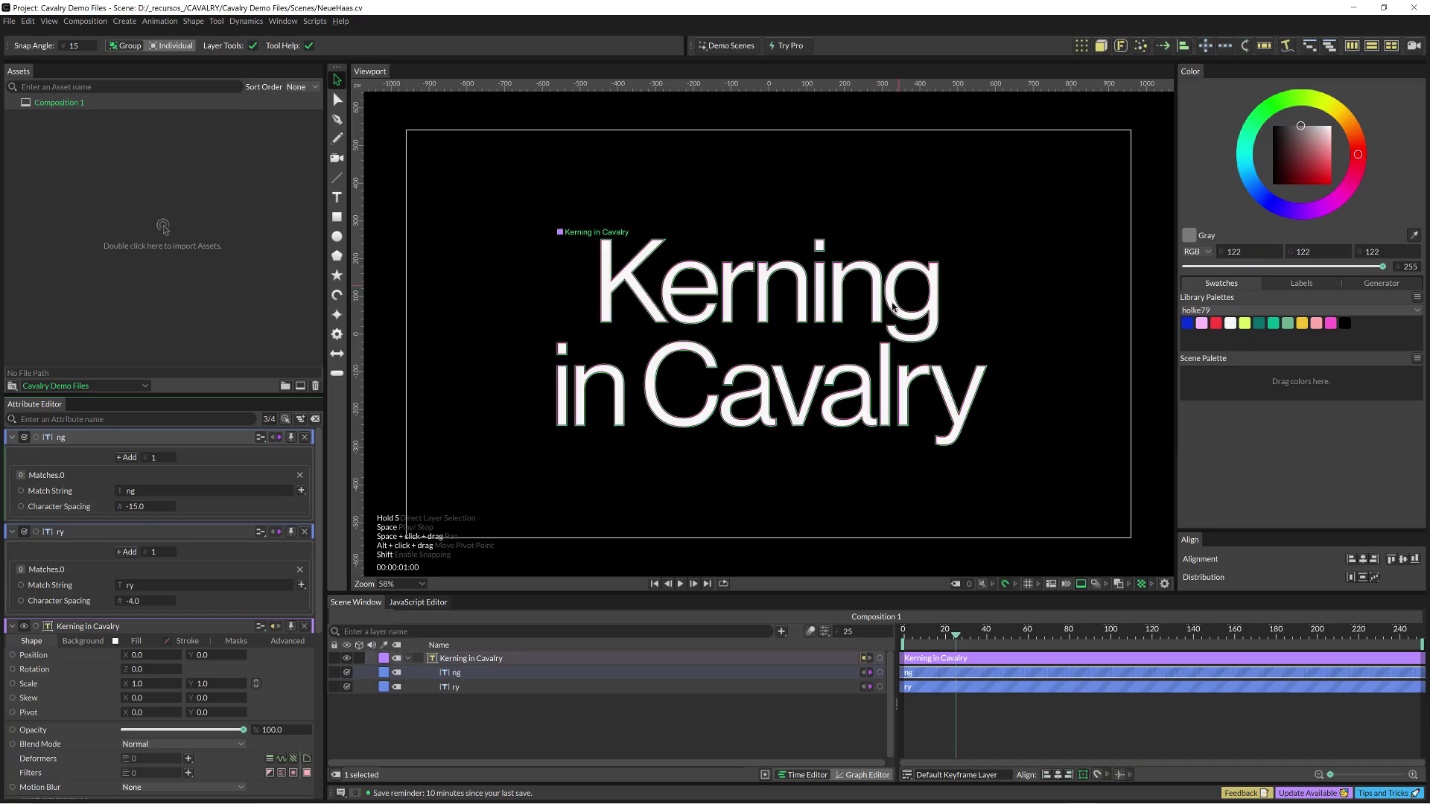
left_click(452, 662)
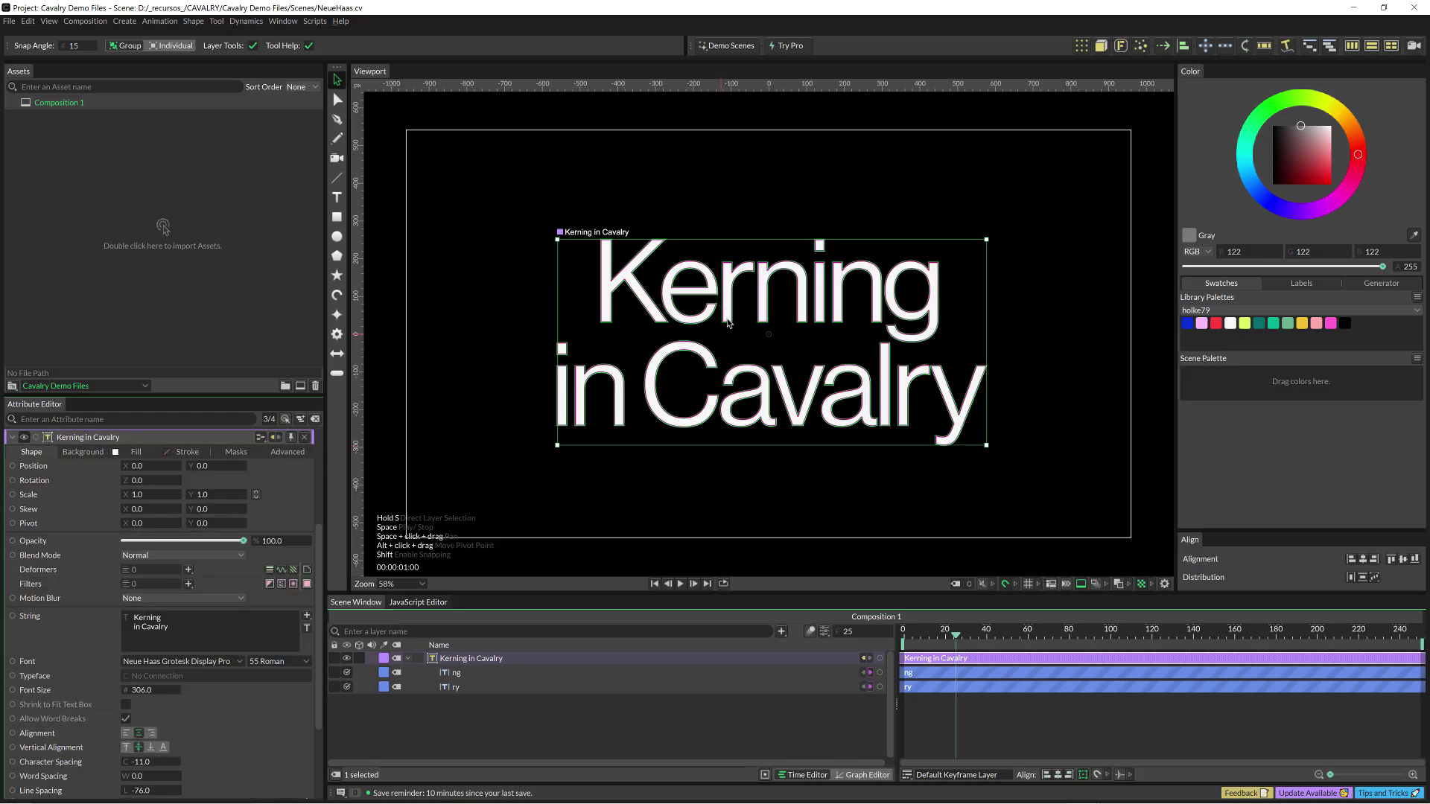
- Set overall Character Spacing to -4, then tighten the selected 'erni' letters to -13
scroll(216, 700, "down", 2)
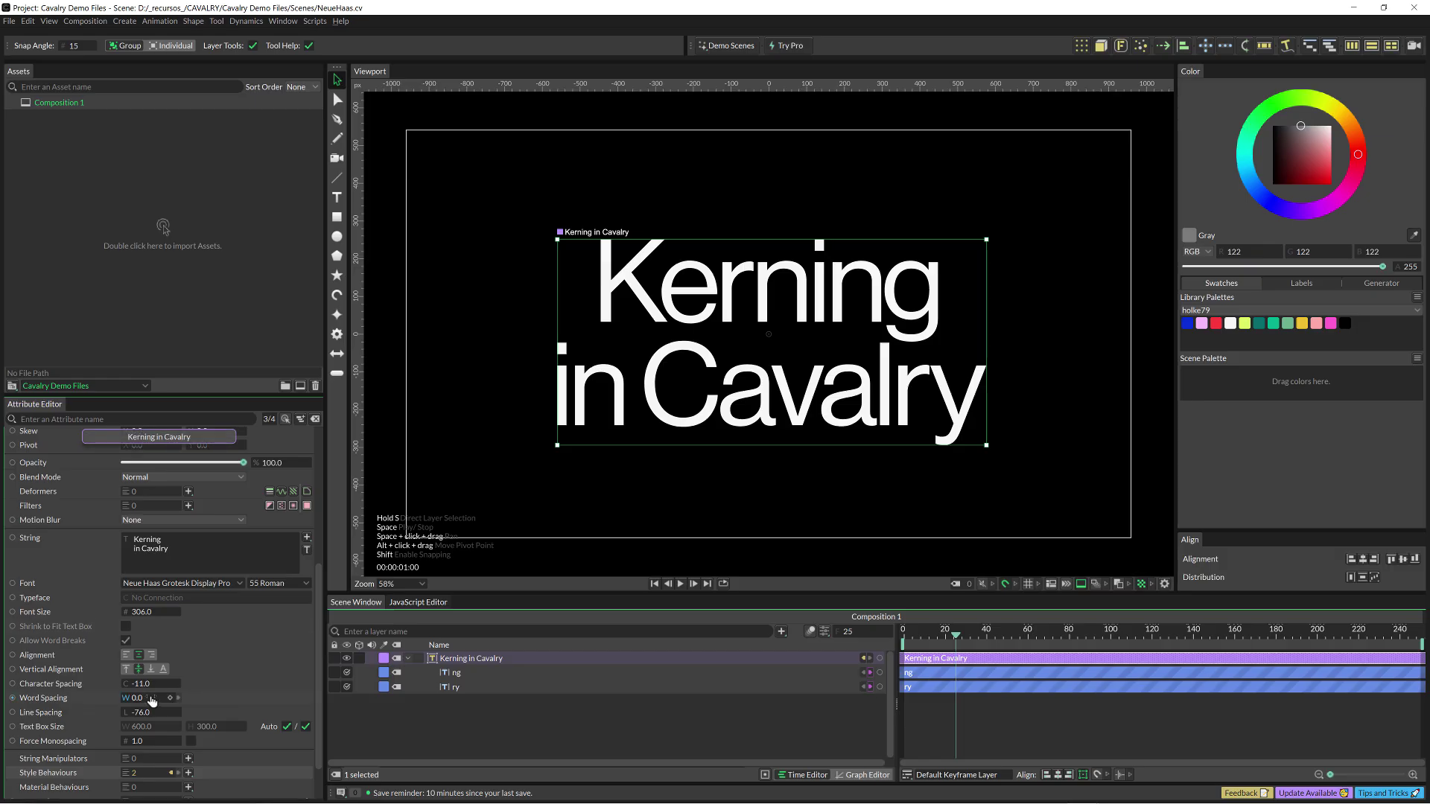
mouse_move(142, 686)
left_mouse_down()
mouse_move(186, 686)
mouse_move(168, 686)
left_mouse_up()
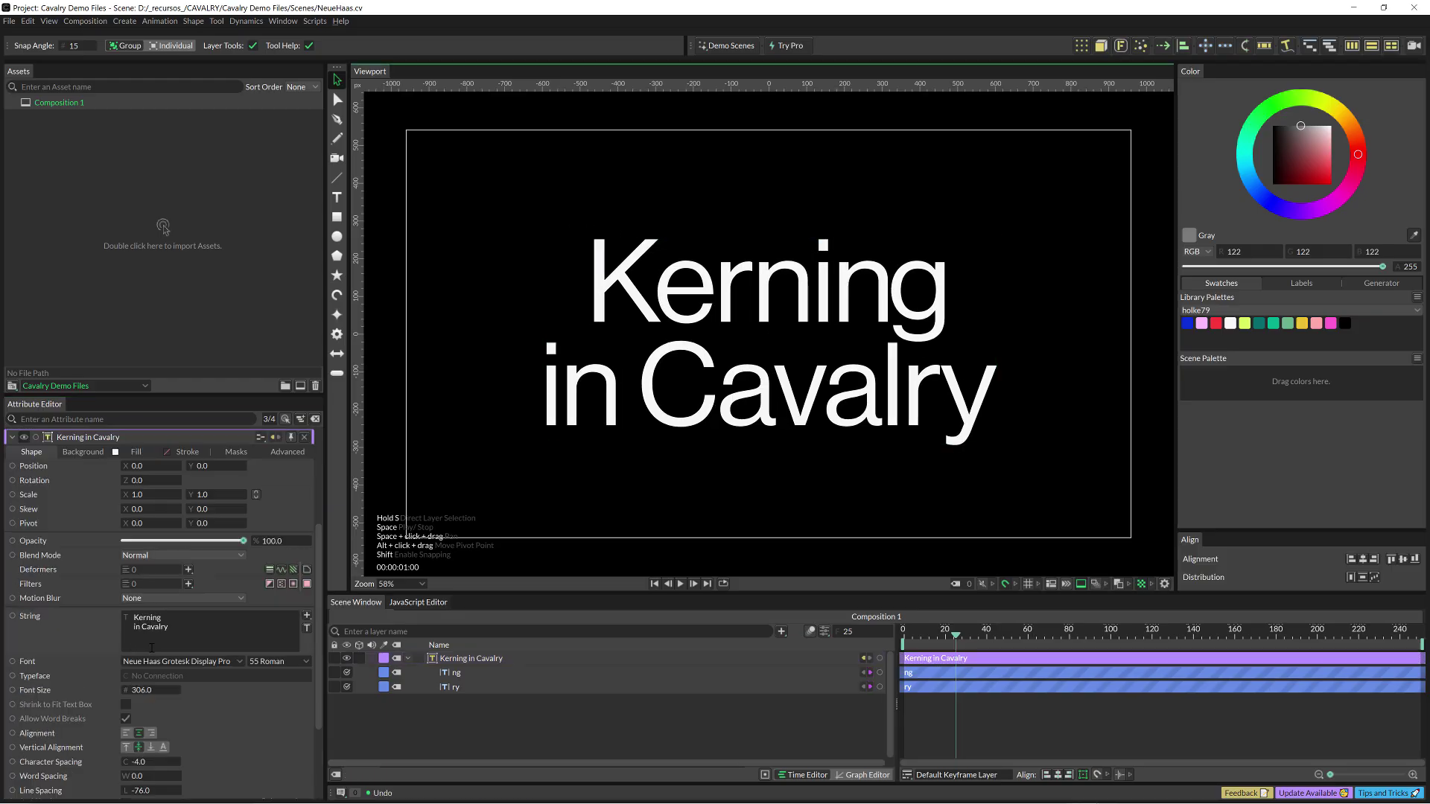
left_click(135, 615)
left_click_drag(138, 617, 152, 622)
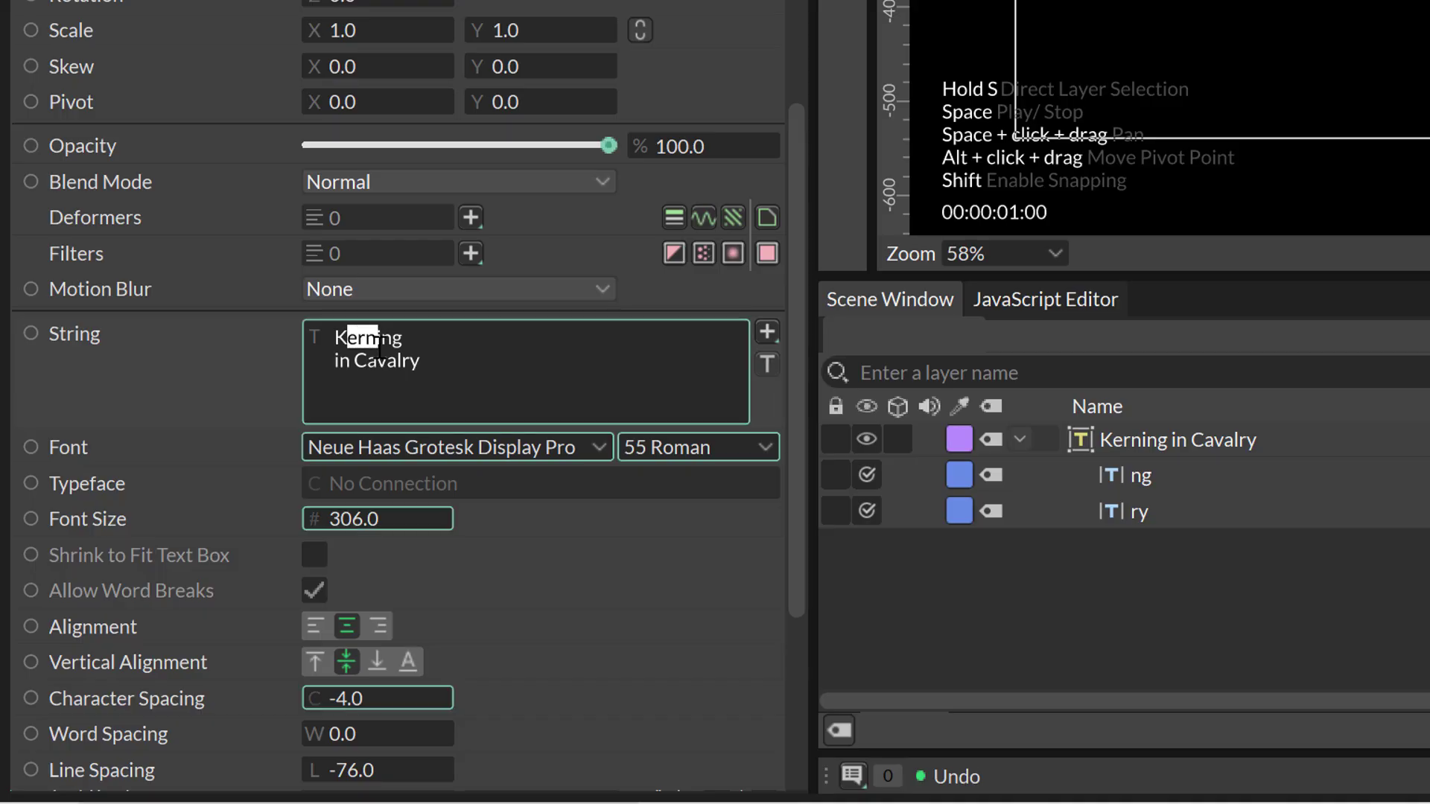
left_click_drag(381, 346, 384, 346)
left_click(376, 699)
key("Down")
key("Down")
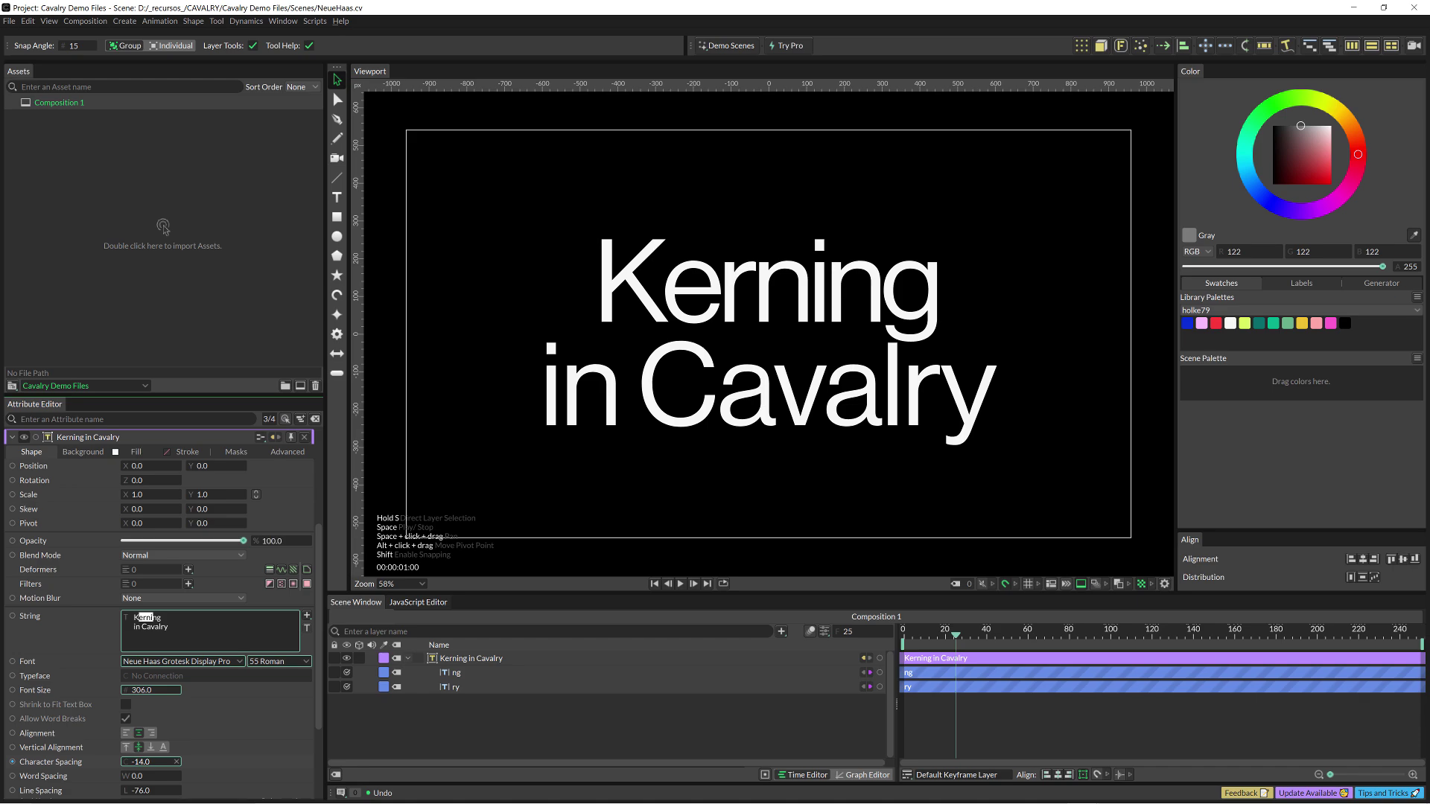
key("Down")
key("Down")
key("Down")
key("Down")
key("Down")
key("Down")
key("Down")
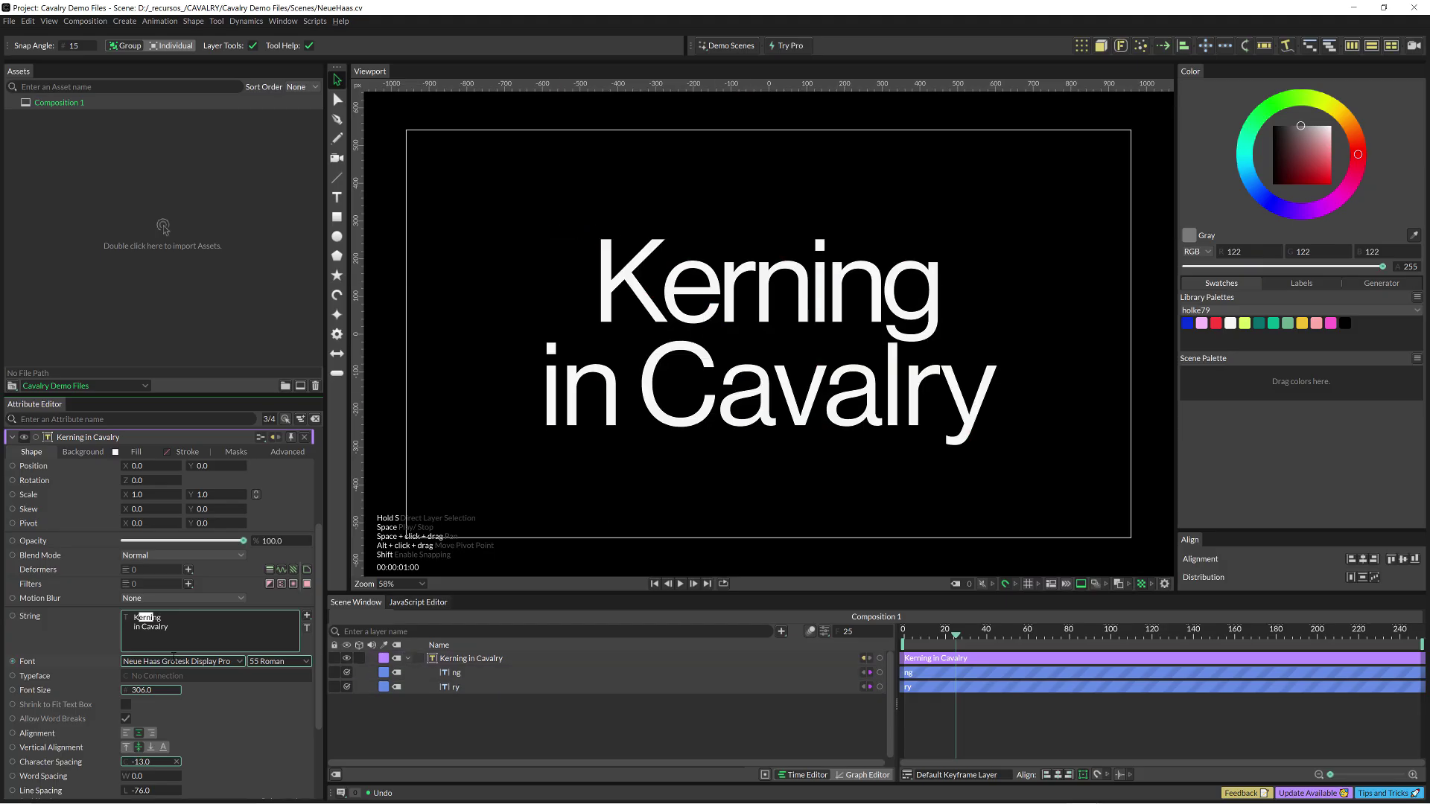
- Select 'Ca' in the String field and give that pair -3.0 character spacing
left_click(136, 627)
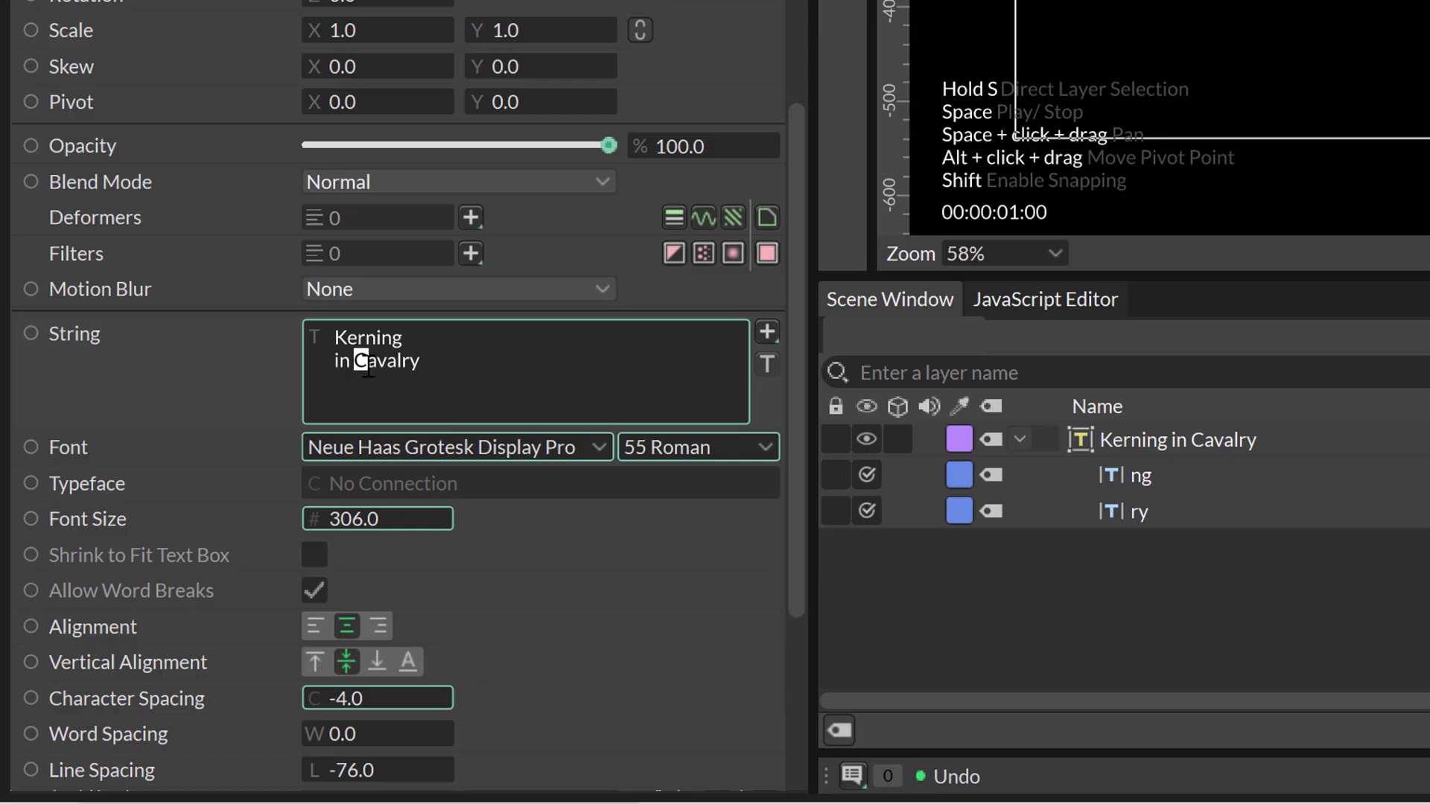
left_click_drag(142, 628, 151, 627)
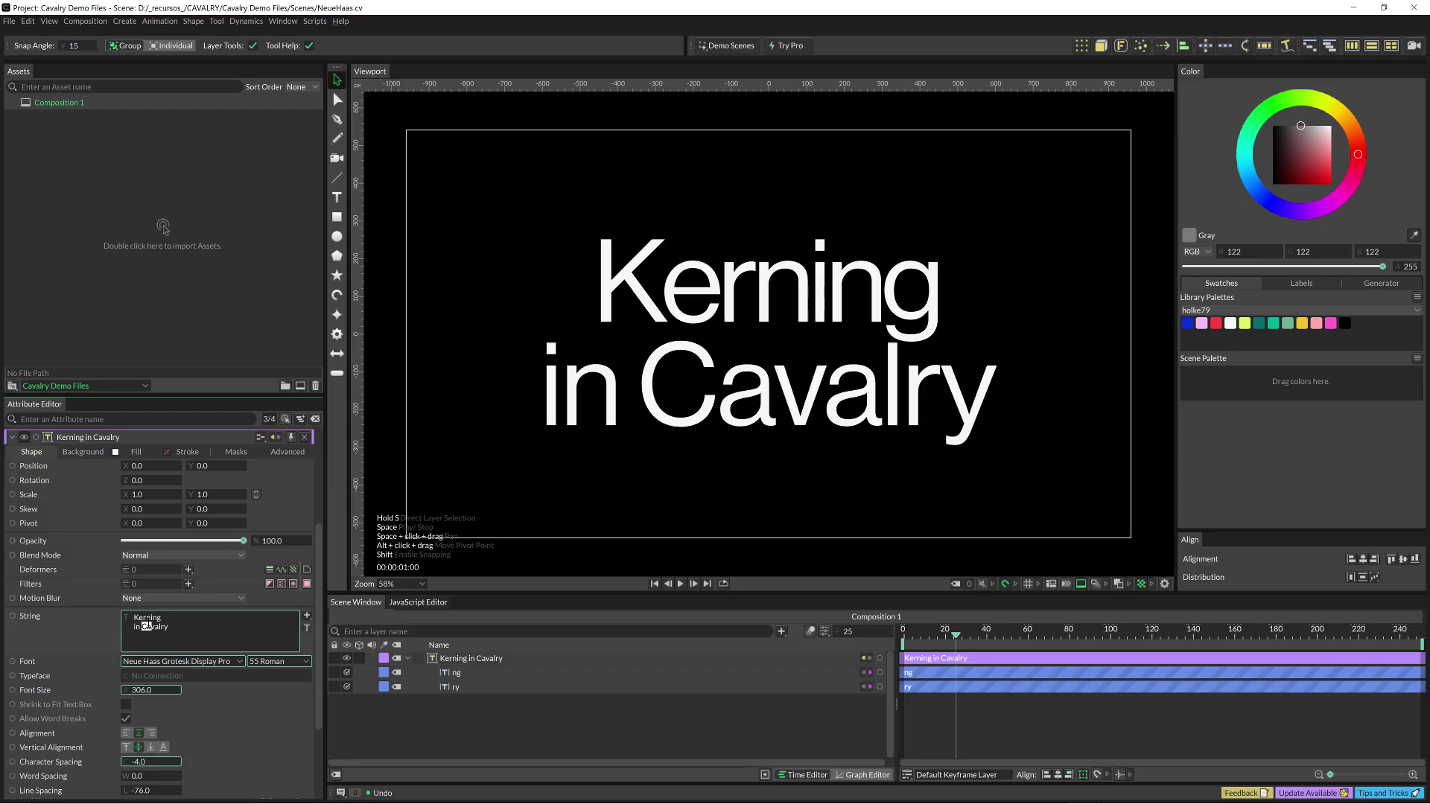
type("-7")
key("Return")
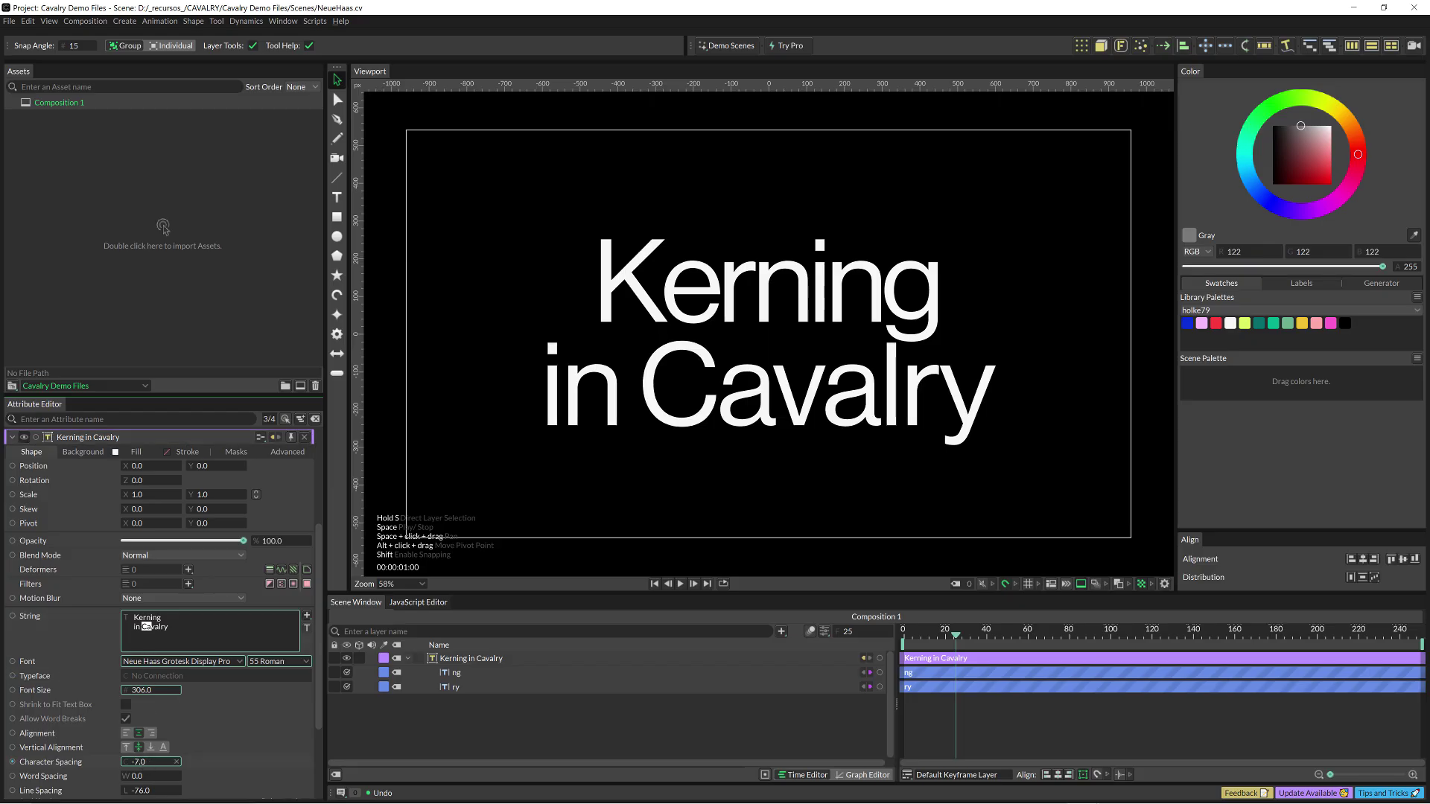
key("Up")
key("Up")
key("Up")
key("Up")
key("Up")
key("Up")
key("Up")
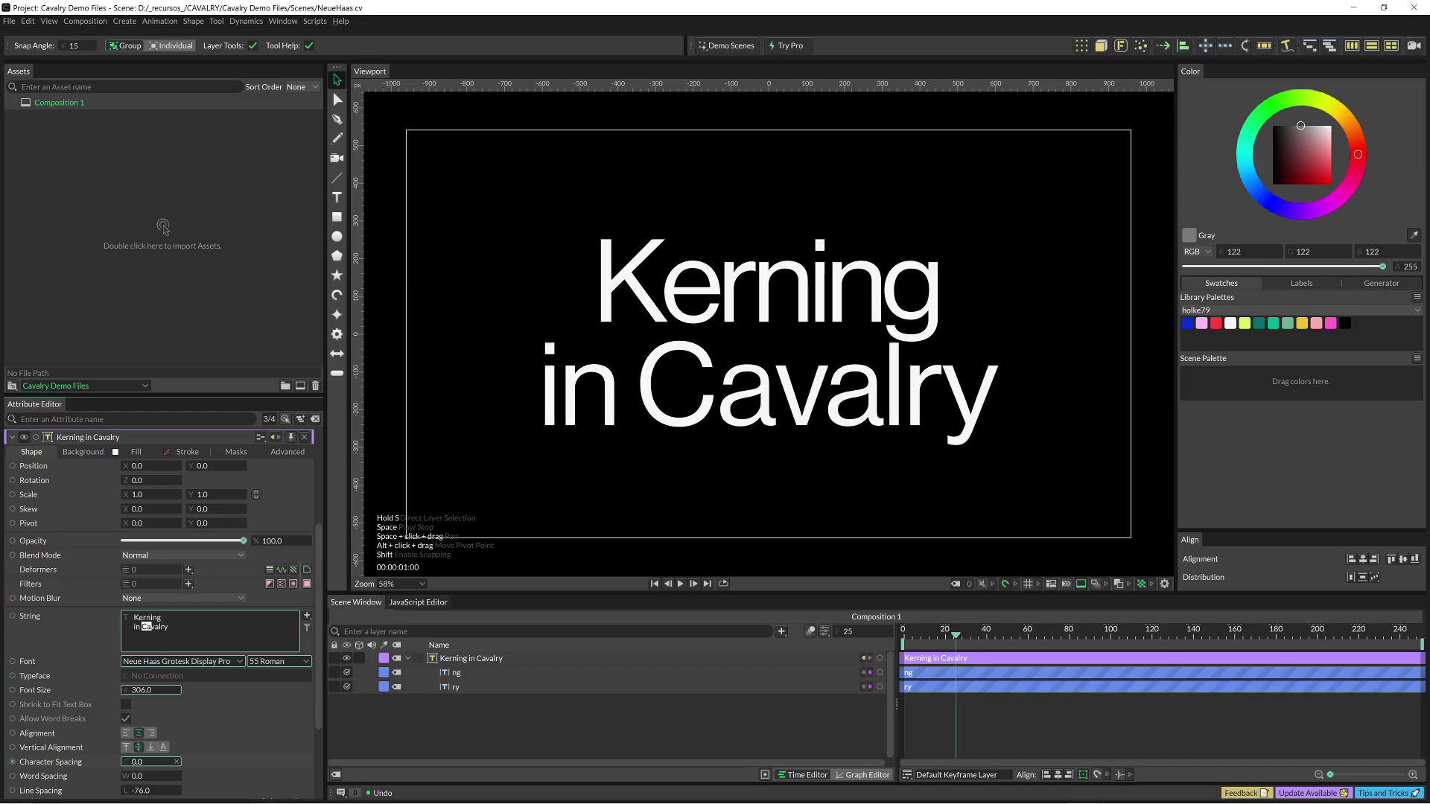
key("Down")
key("Down")
key("Down")
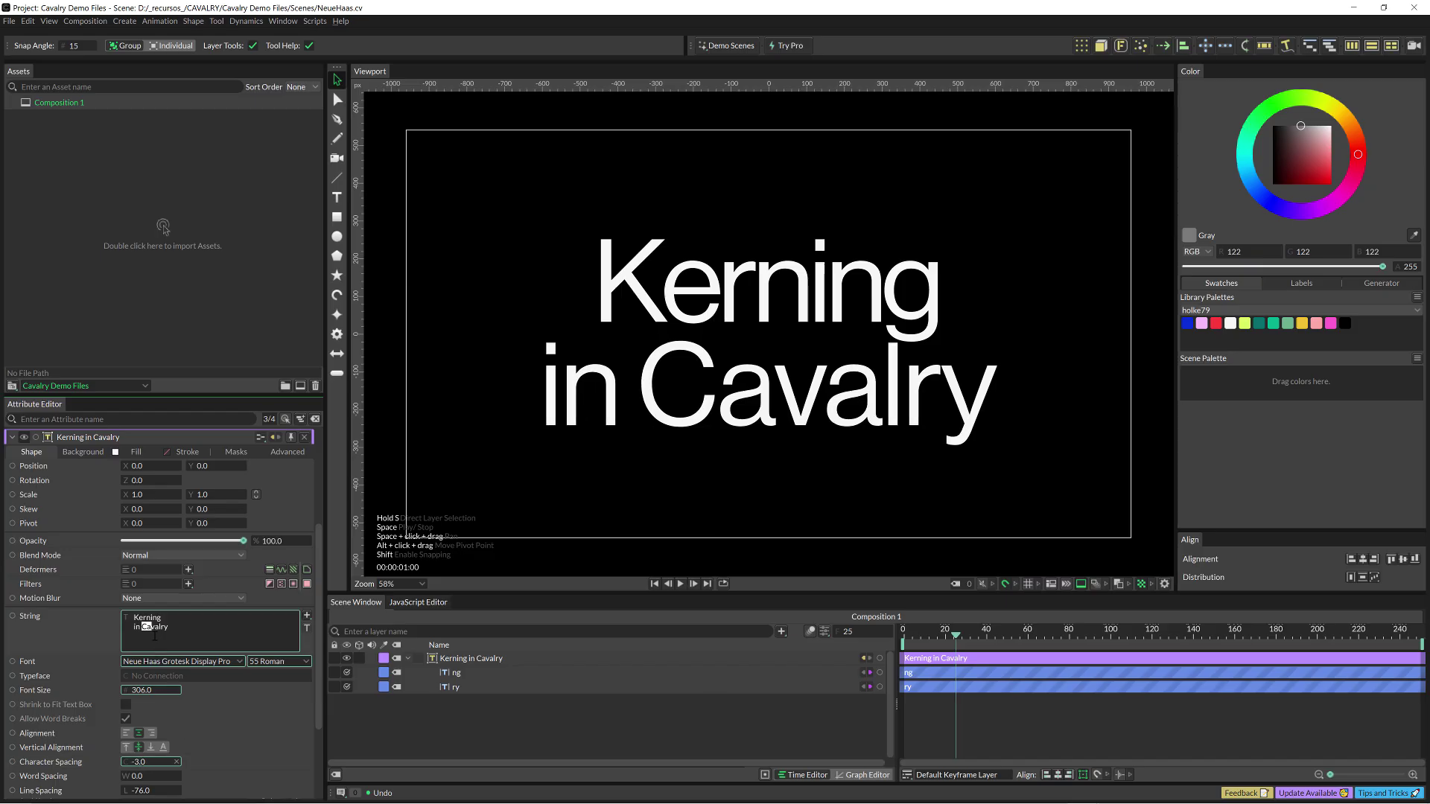
key("Down")
- Select the ry and ng behaviours, then collapse the Kerning in Cavalry layer to hide them
left_click(450, 674)
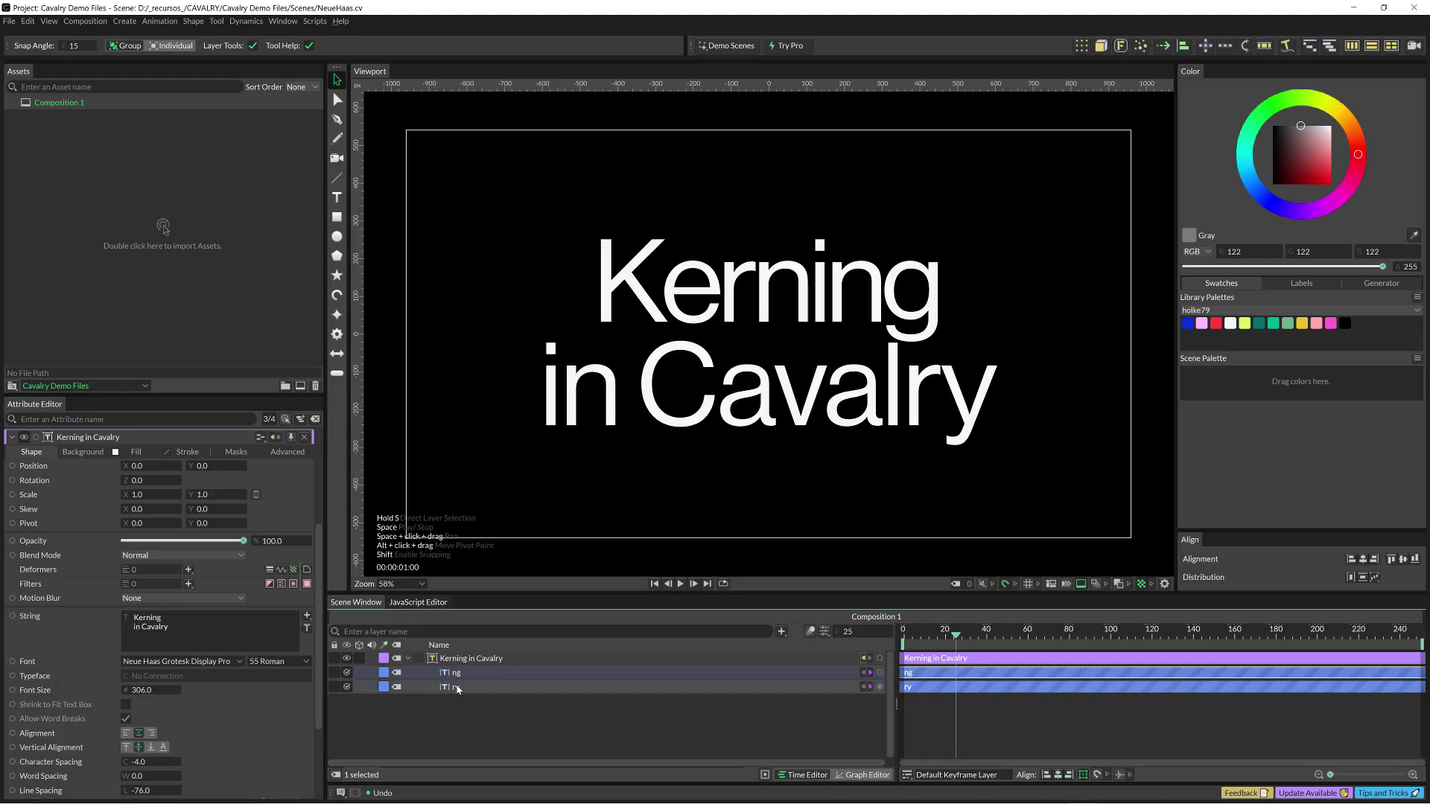
left_click(459, 678)
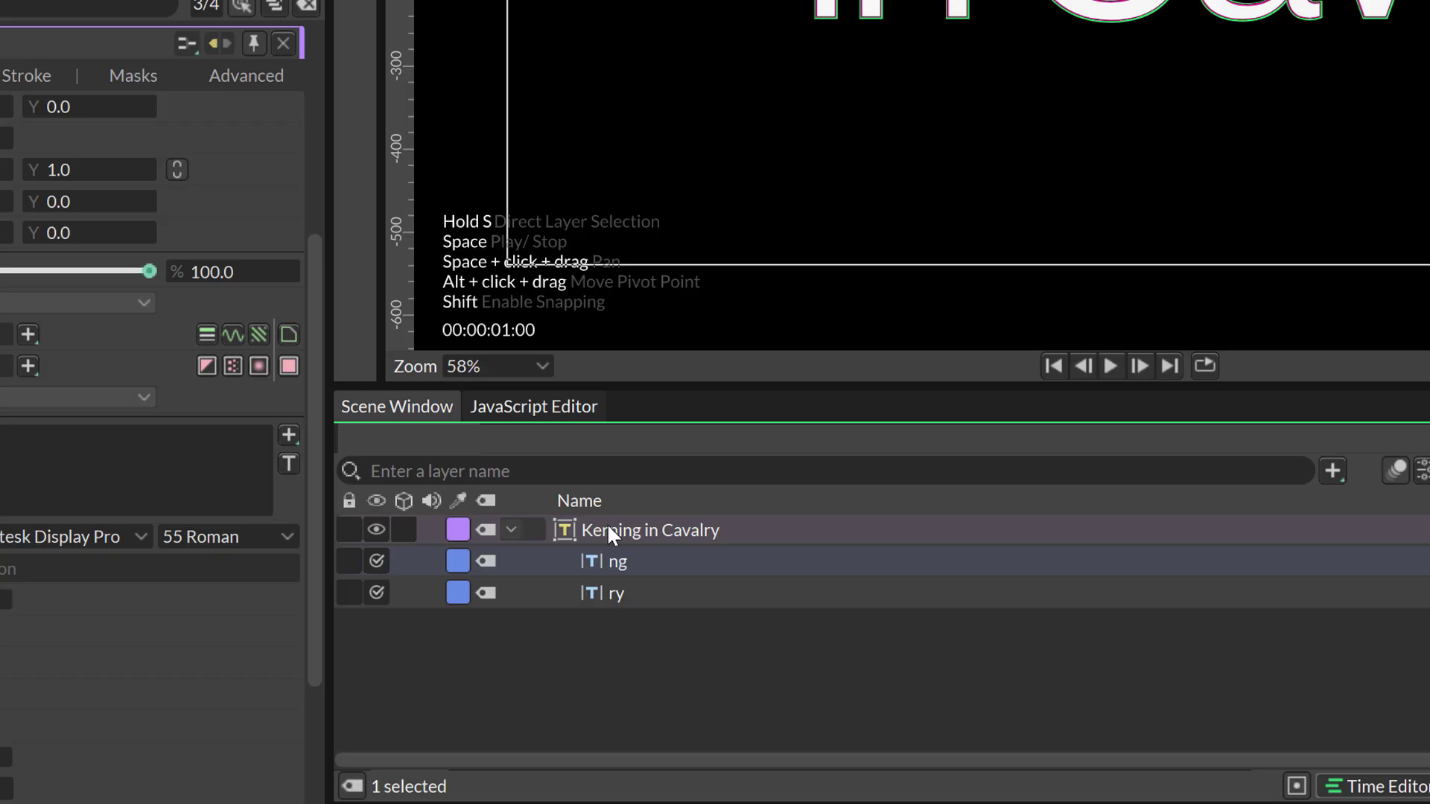
left_click(511, 529)
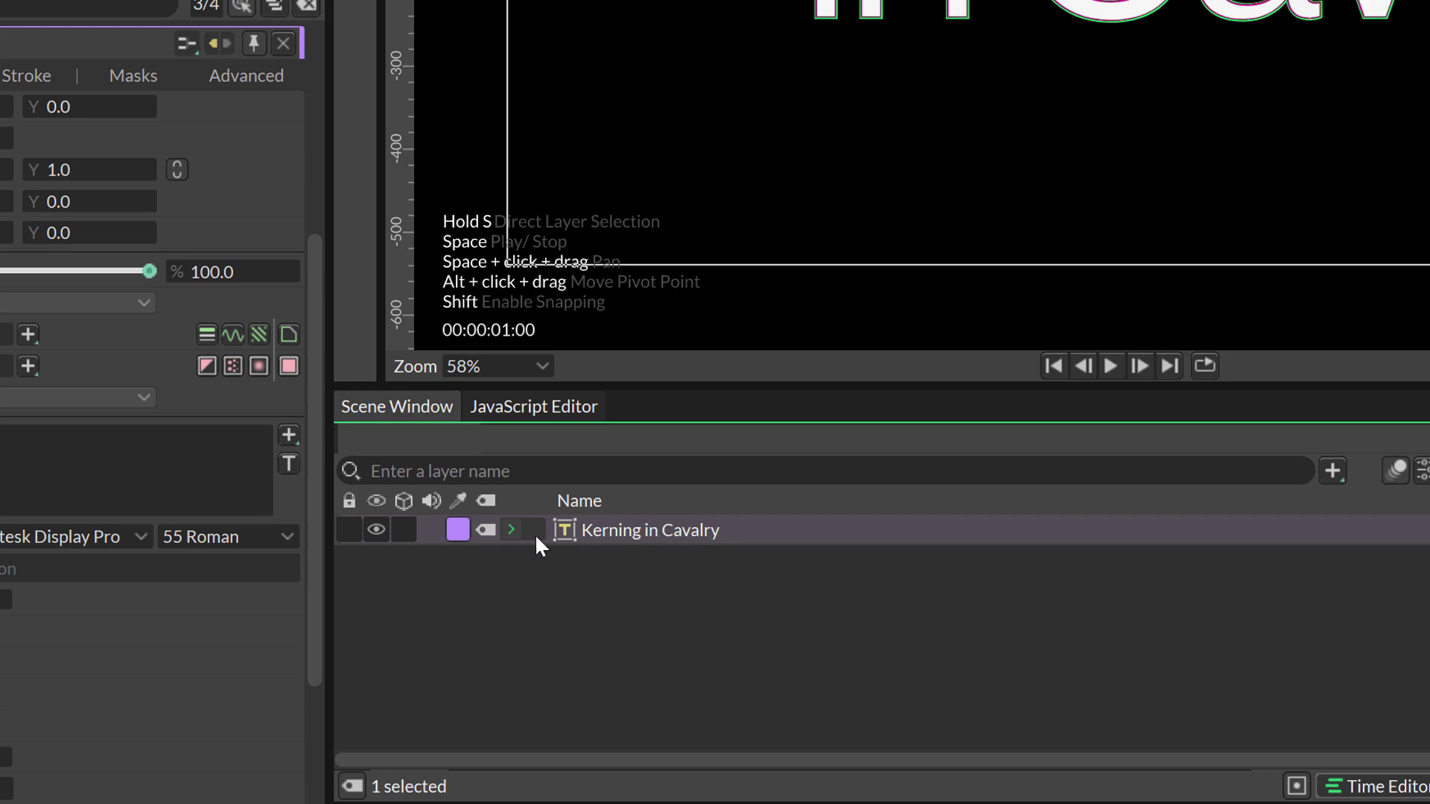